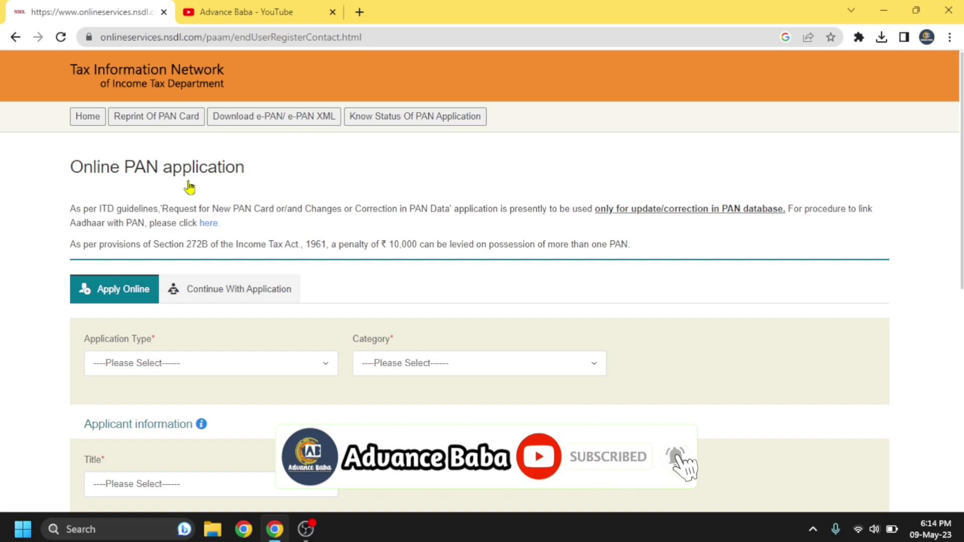
Step: Switch to the 'Advance Baba - YouTube' browser tab
click(263, 12)
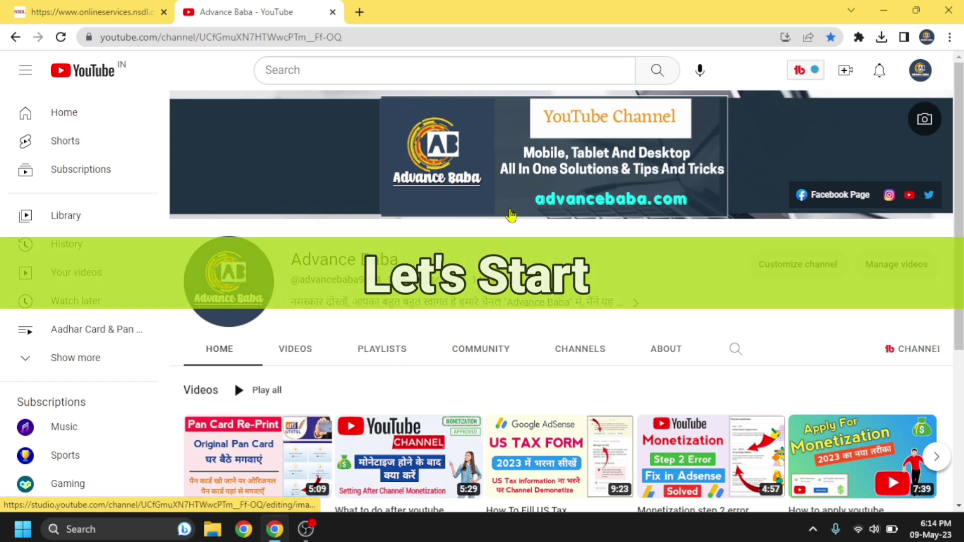
Step: Go back to the onlineservices.nsdl.com PAN application tab
click(135, 12)
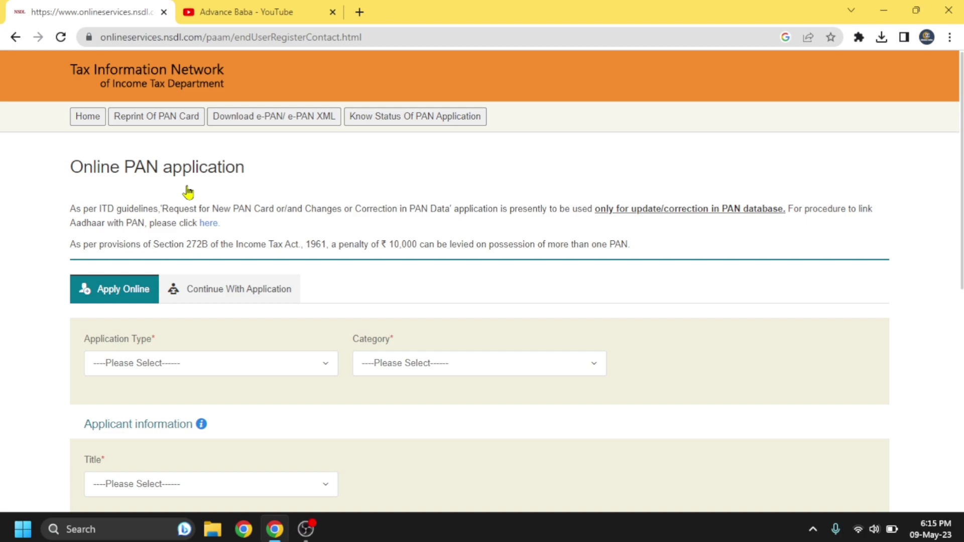
Step: Set Application Type to 'Changes or Correction in existing PAN Data'
scroll(276, 205, down, 2)
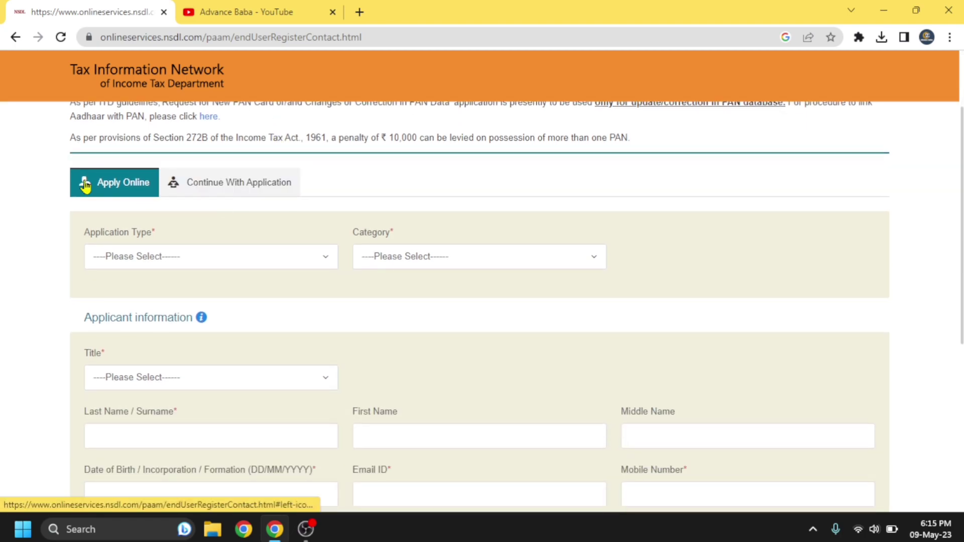
scroll(113, 186, down, 1)
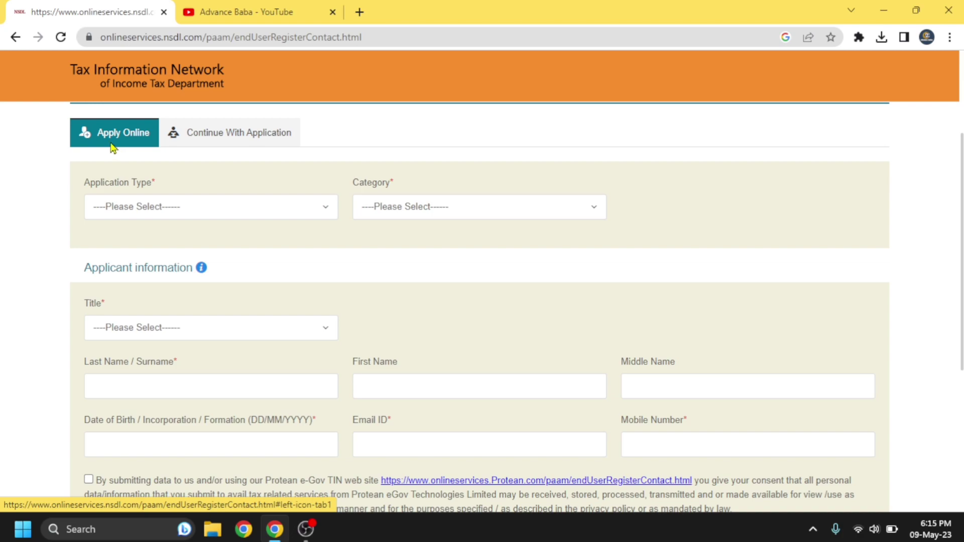
click(241, 207)
click(244, 185)
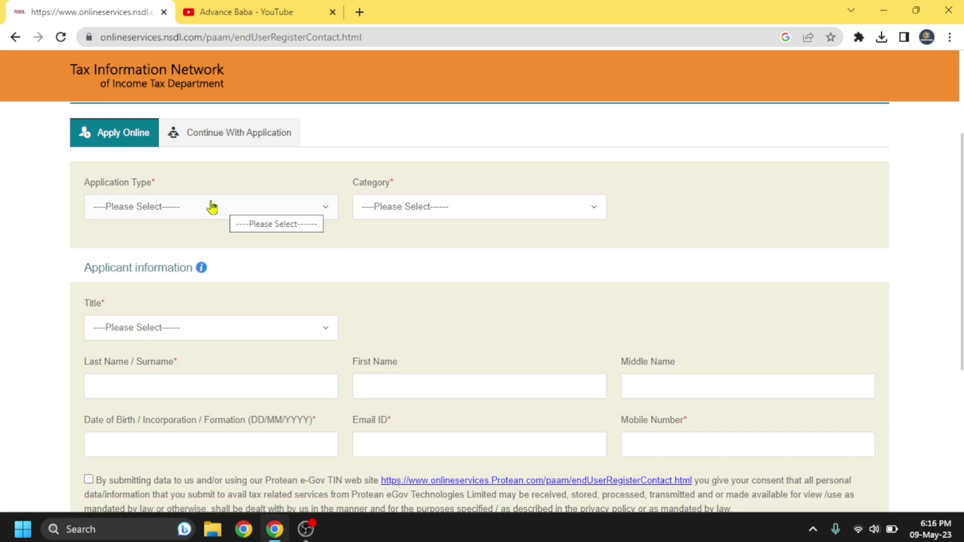
click(211, 206)
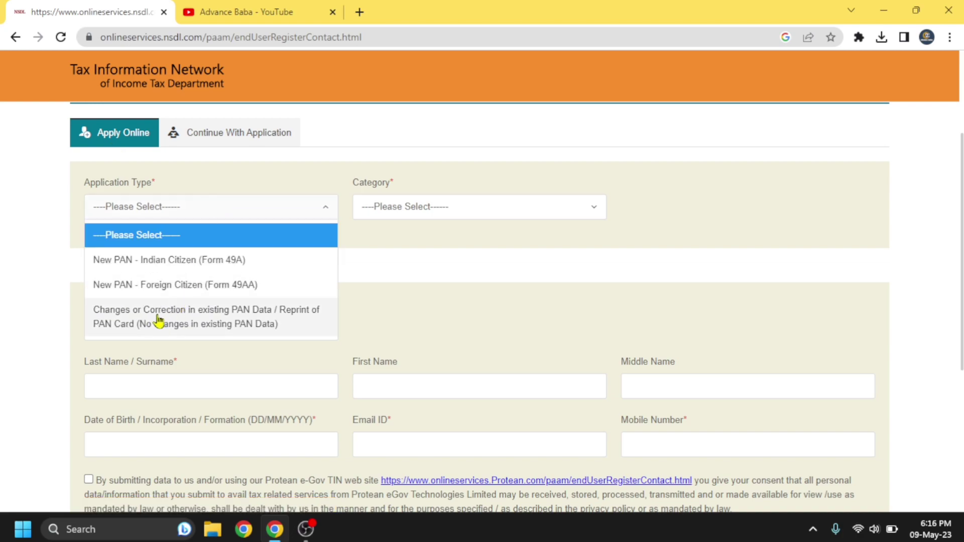
click(203, 322)
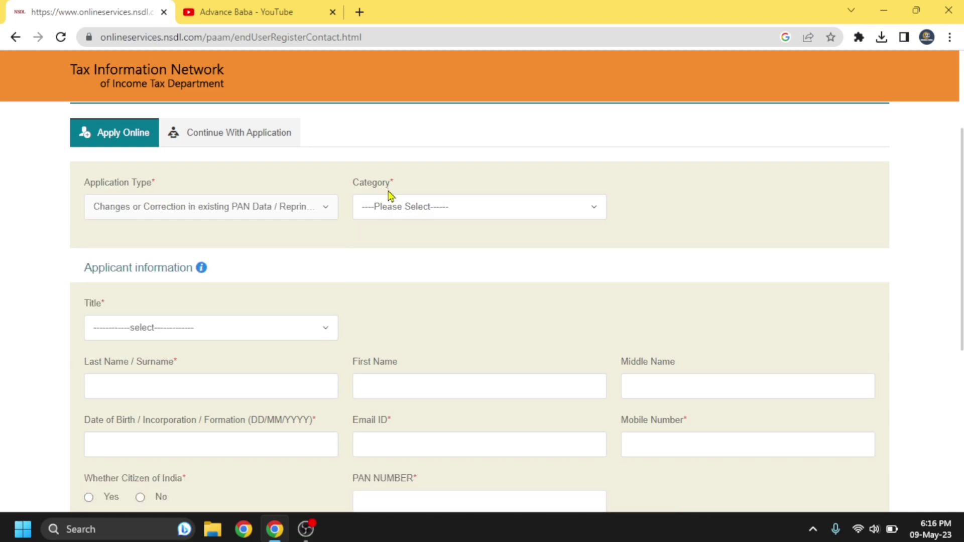
Step: Set Category to INDIVIDUAL and Title to Shri
click(386, 210)
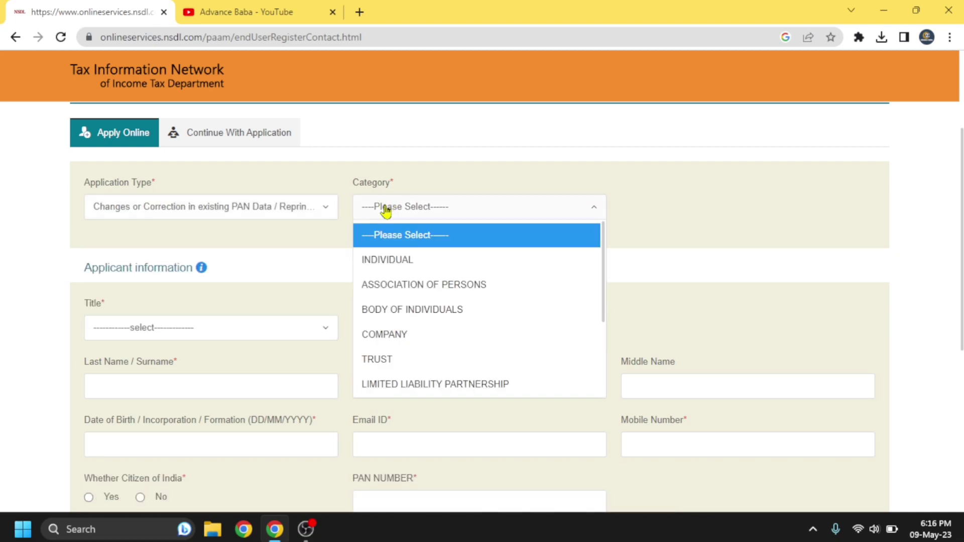
click(384, 259)
scroll(246, 234, down, 2)
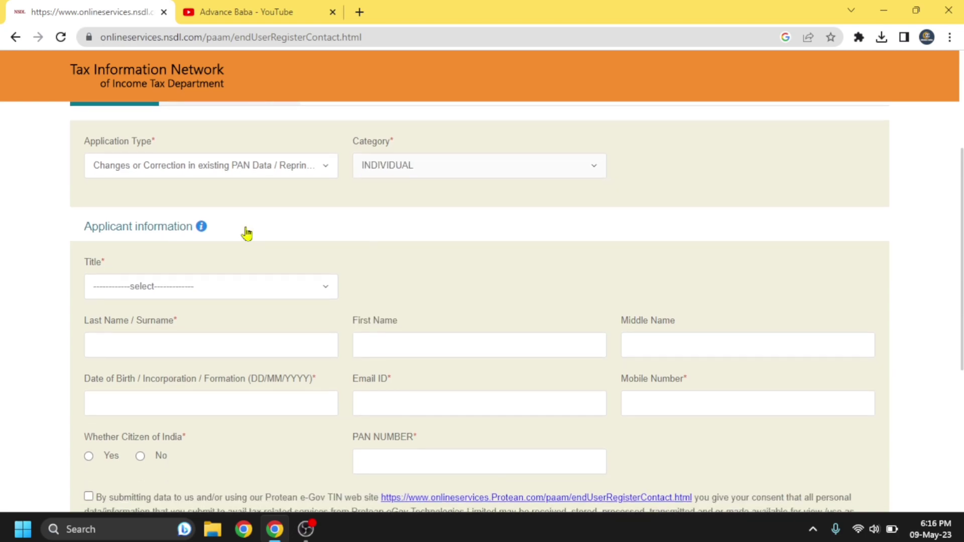
scroll(247, 234, down, 1)
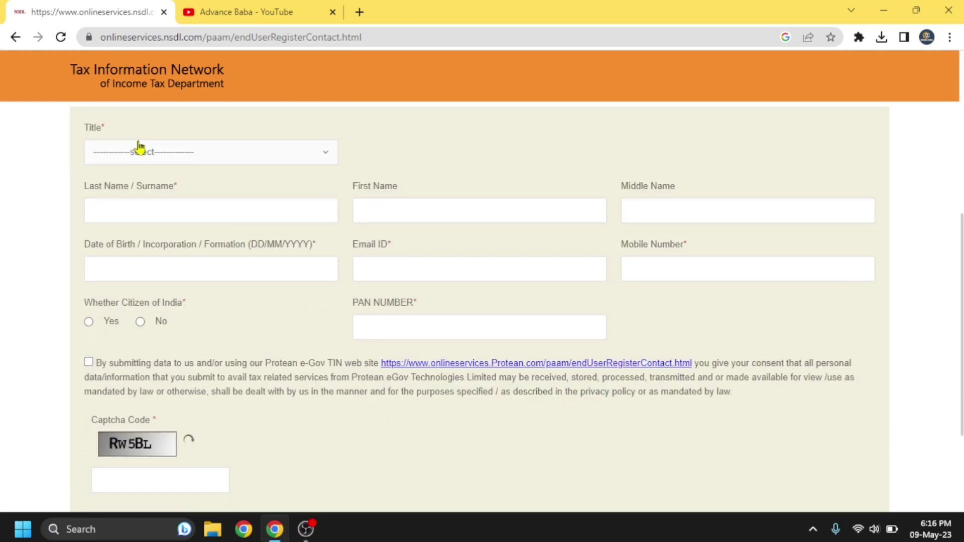
click(124, 159)
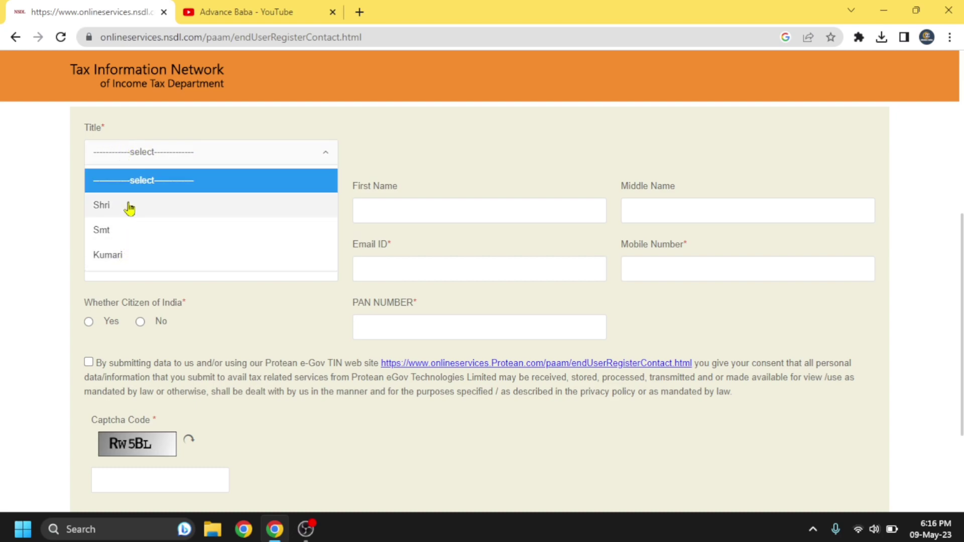
click(146, 208)
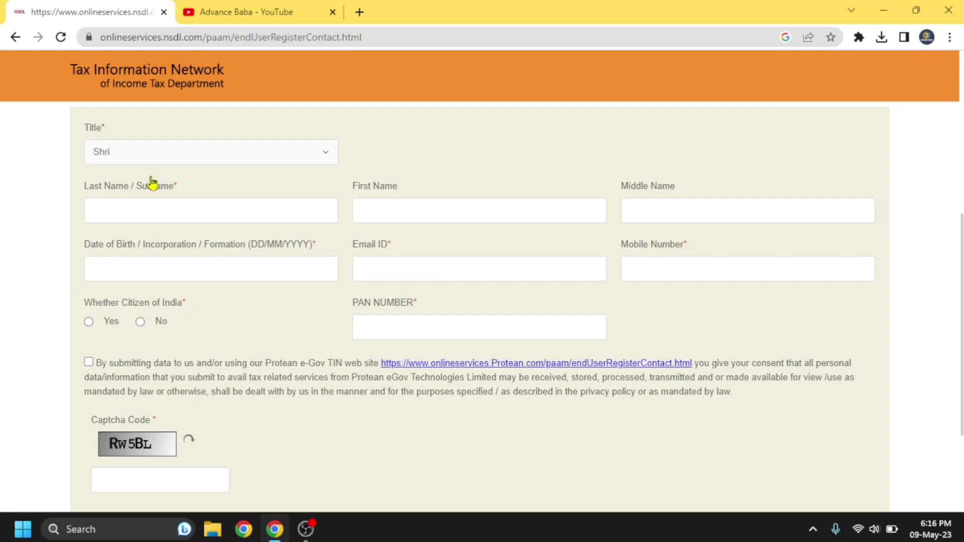
Step: Fill in the applicant's surname and first name, date of birth, e-mail address and mobile number
click(161, 211)
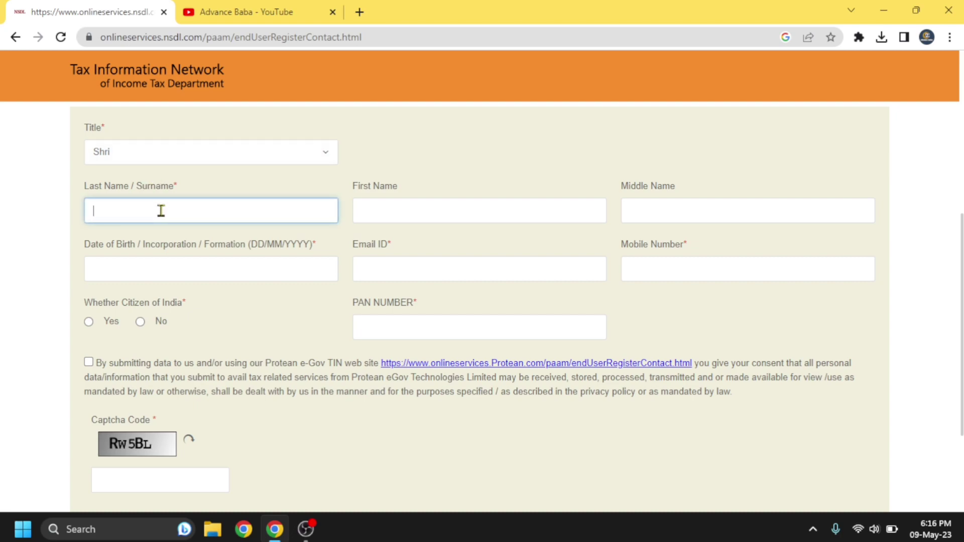
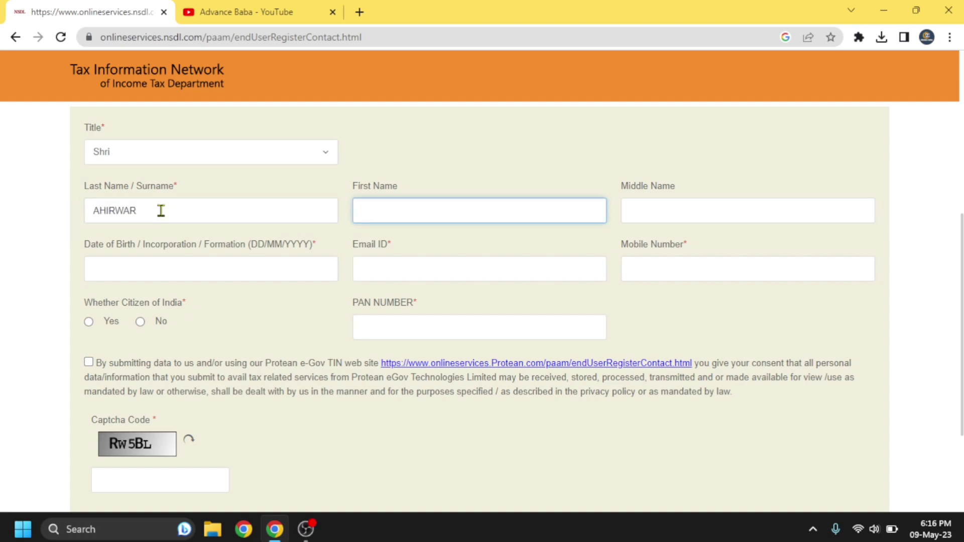
click(164, 271)
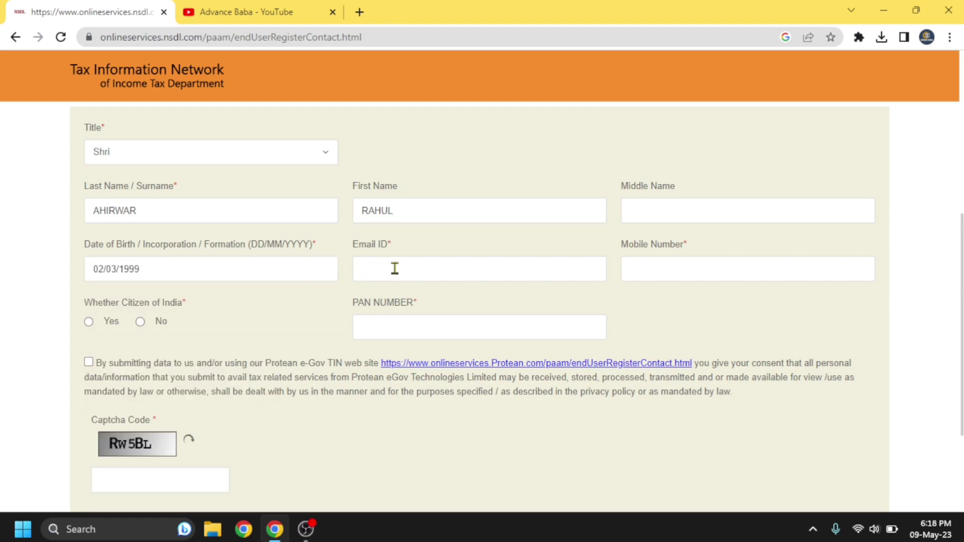
click(394, 269)
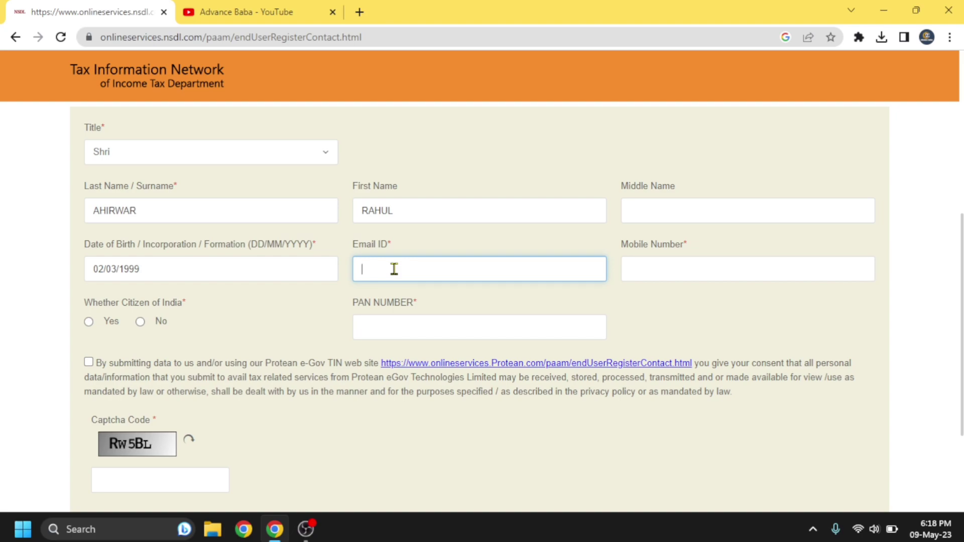
click(497, 302)
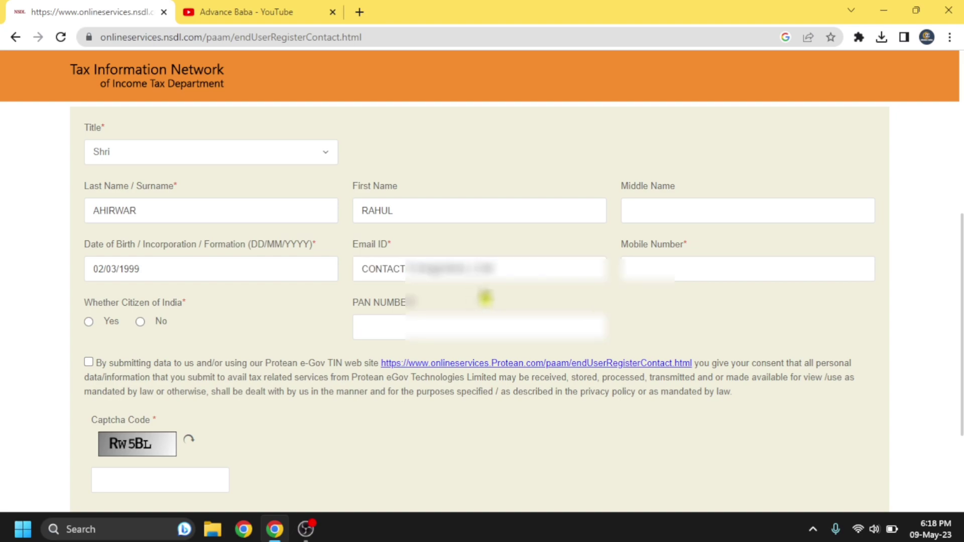
click(669, 268)
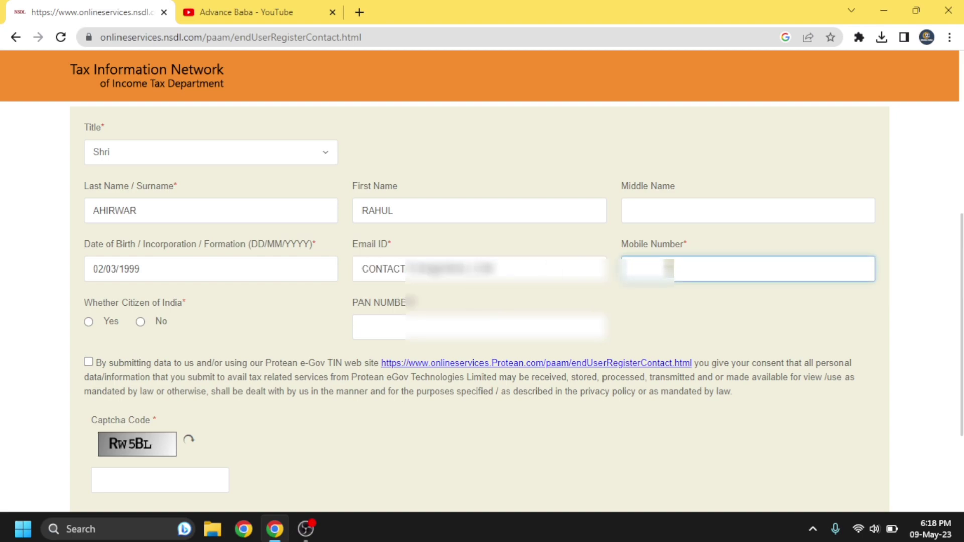
Step: Mark the applicant as an Indian citizen, paste the existing PAN, accept consent, enter the captcha, and submit
click(104, 327)
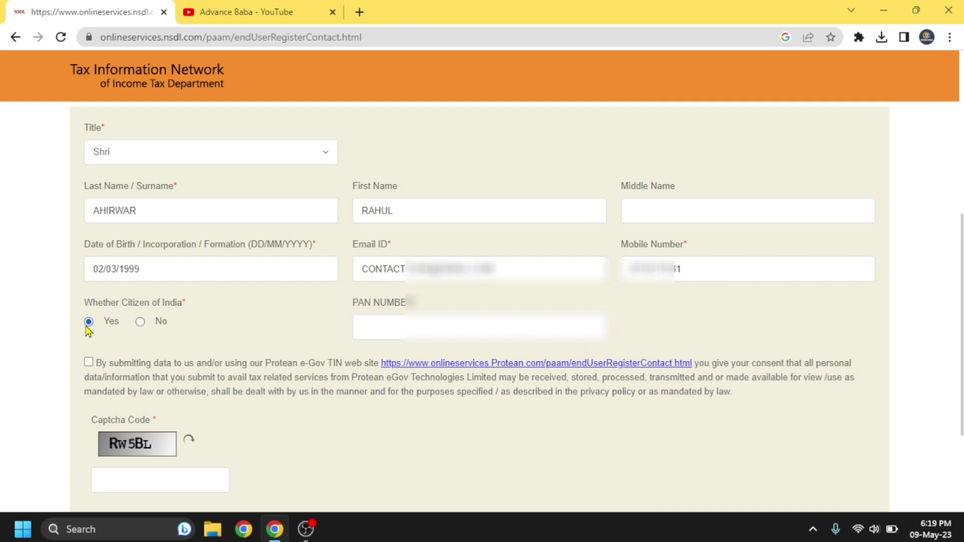
click(395, 330)
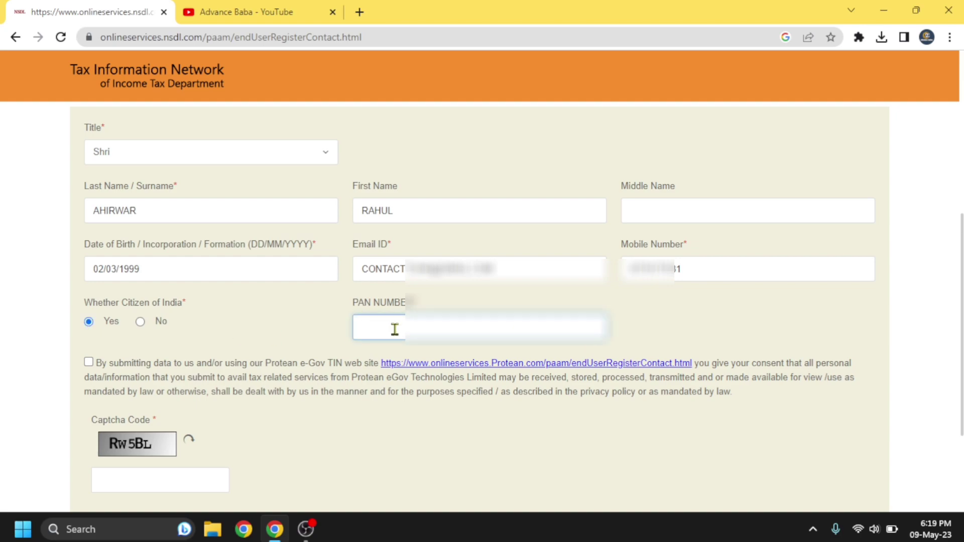
key(ctrl+v)
click(89, 363)
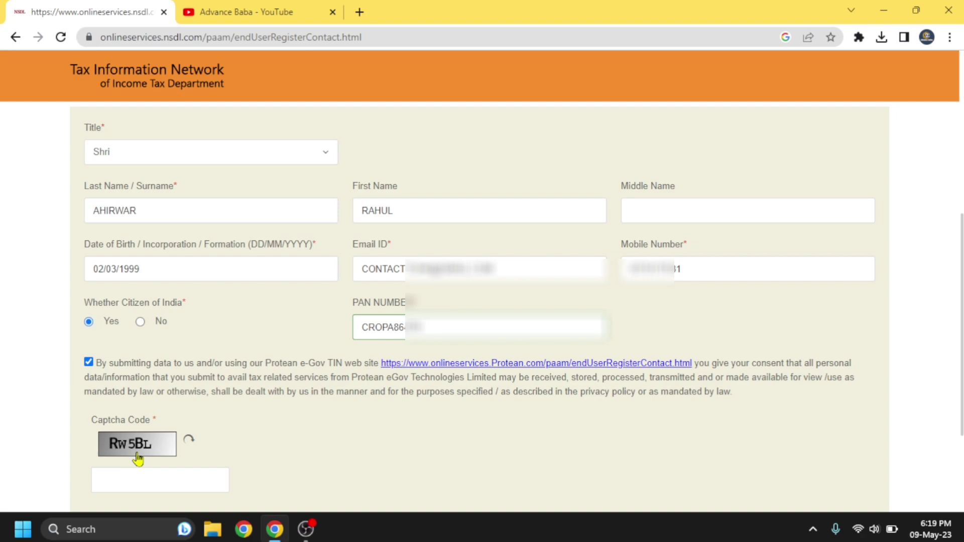
click(126, 481)
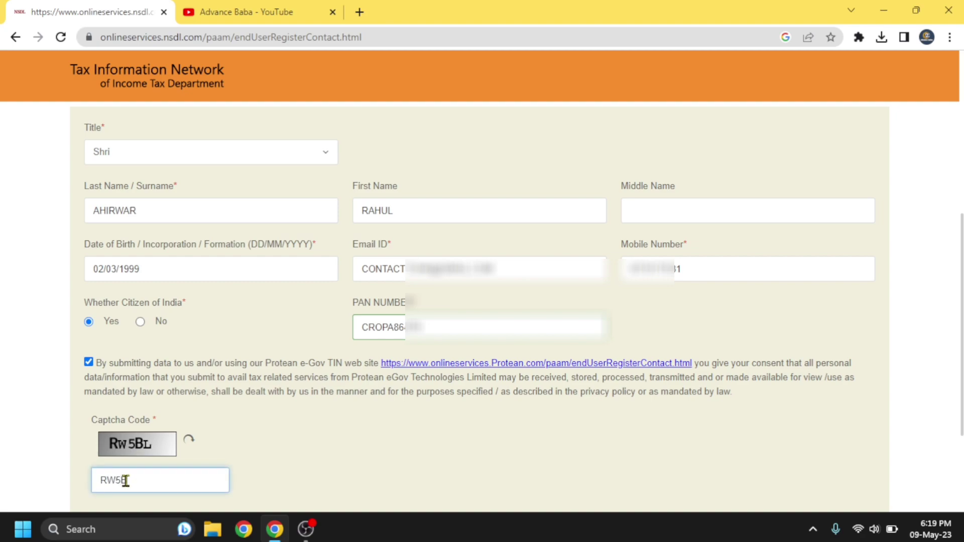
scroll(273, 458, down, 3)
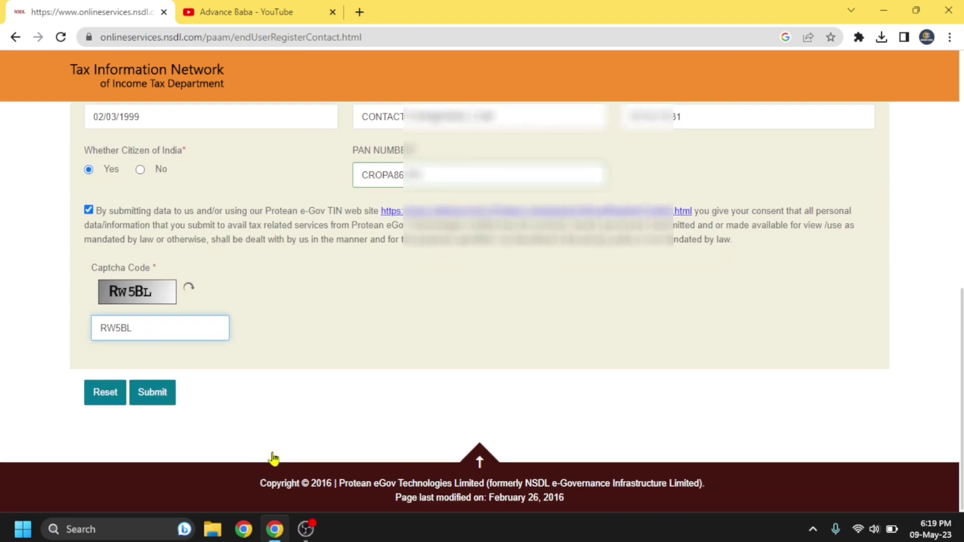
click(152, 396)
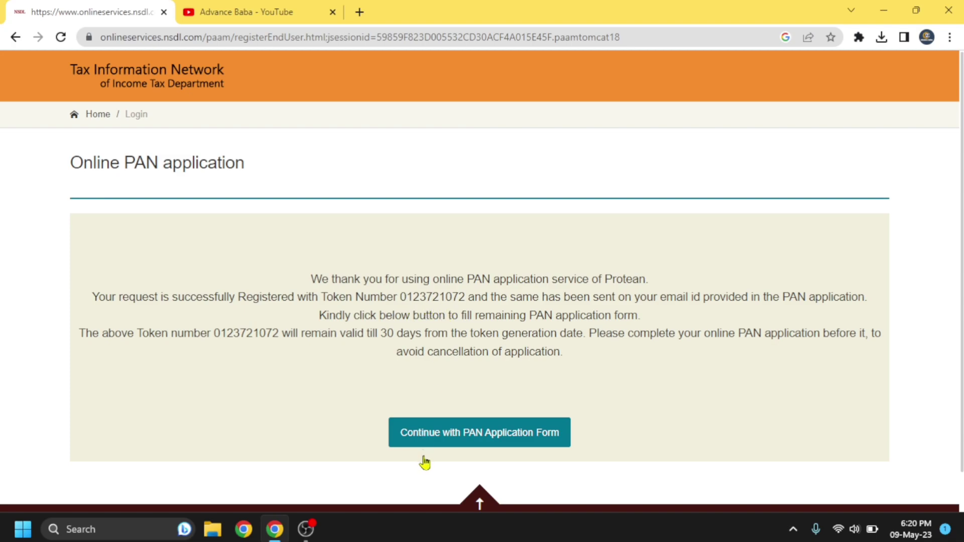
Step: Continue from the token confirmation page to the PAN correction application form
click(489, 442)
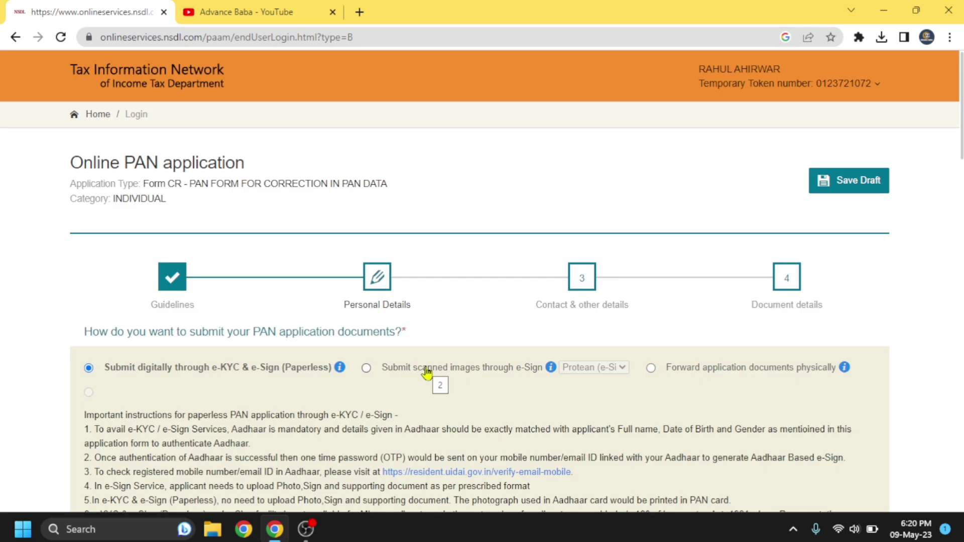
Step: Save the correction application as a draft to get the 'successfully Saved' confirmation
click(845, 190)
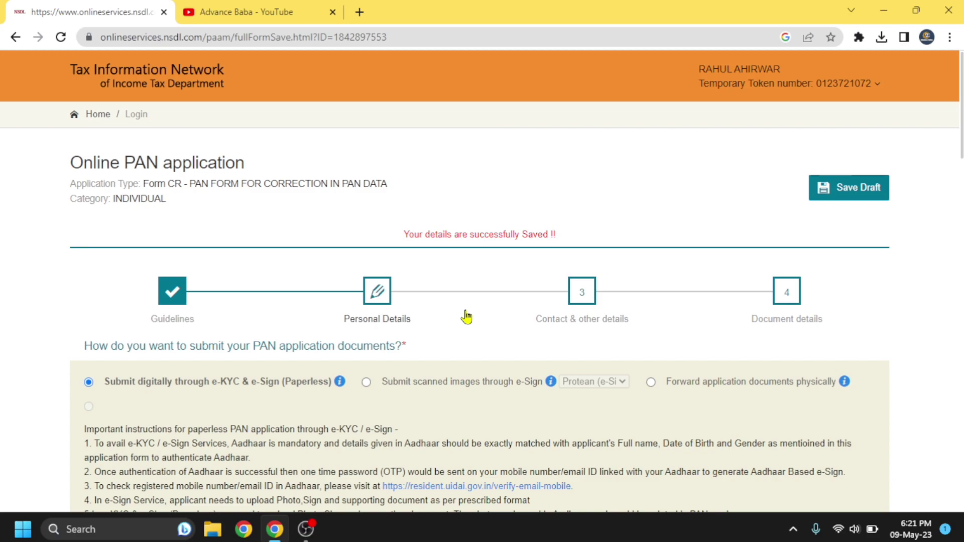
scroll(466, 317, down, 1)
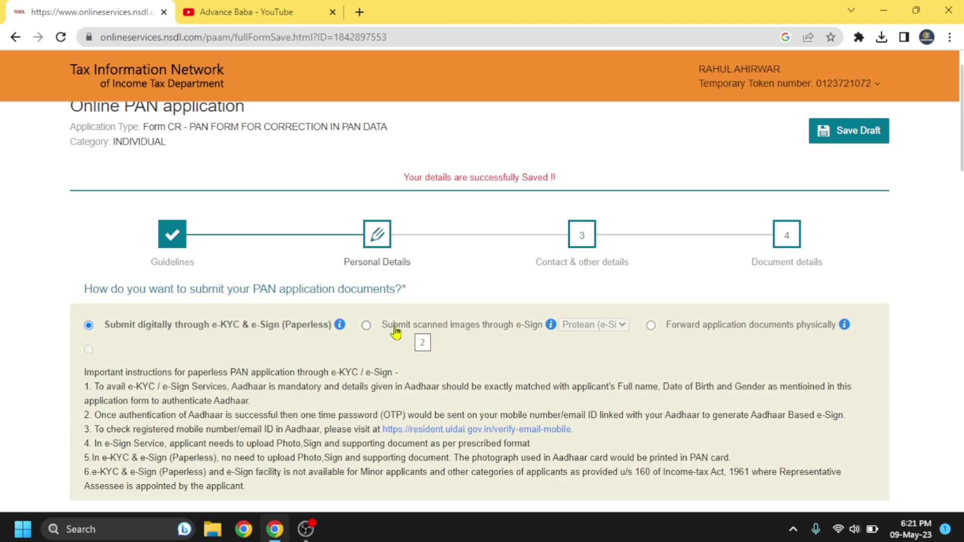
Step: Choose 'Submit scanned images through e-Sign' and review the Physical PAN Card section below
click(367, 327)
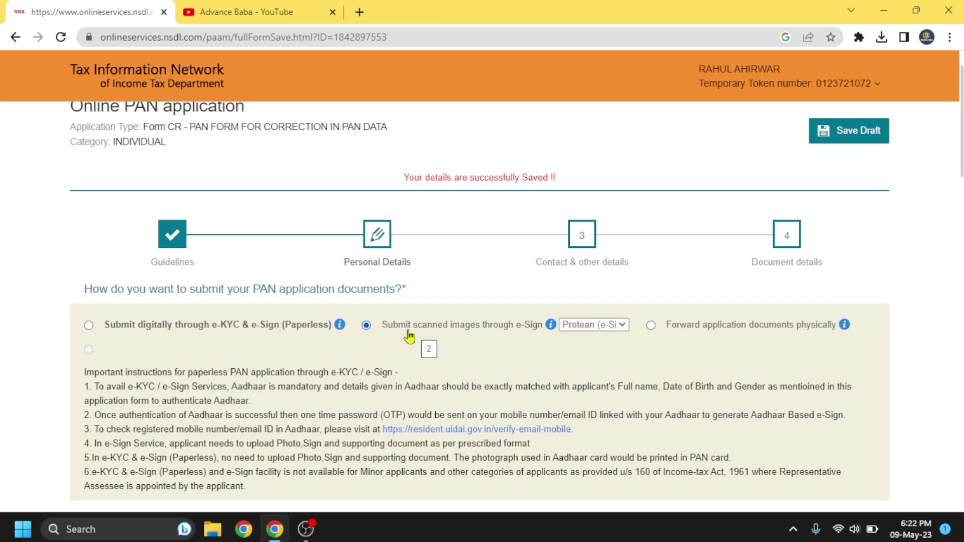
scroll(442, 341, down, 2)
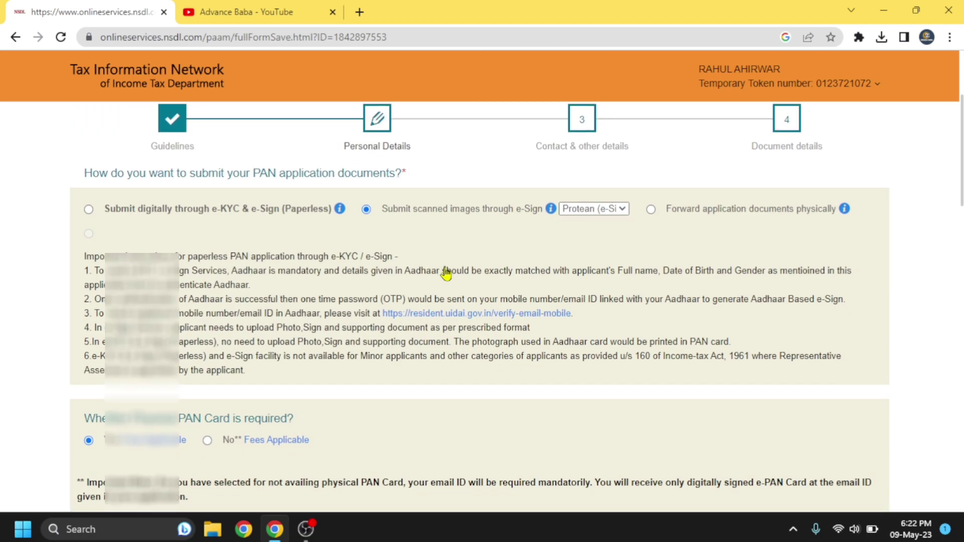
scroll(446, 274, down, 4)
mouse_move(134, 206)
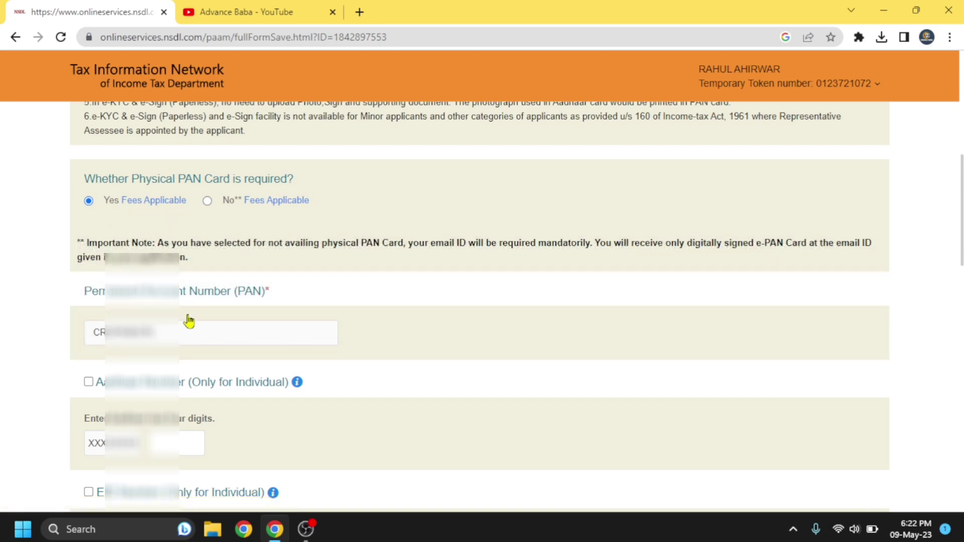
scroll(329, 241, up, 1)
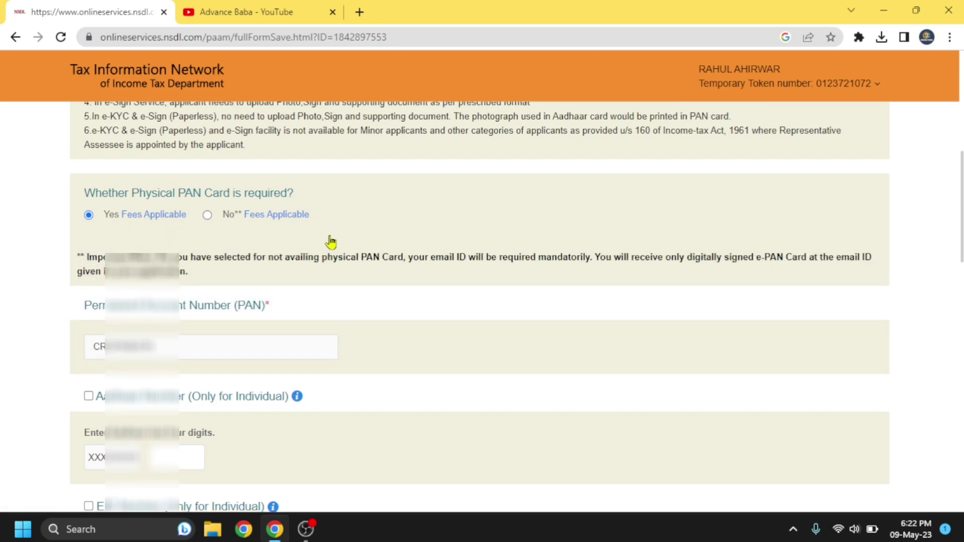
scroll(337, 339, down, 4)
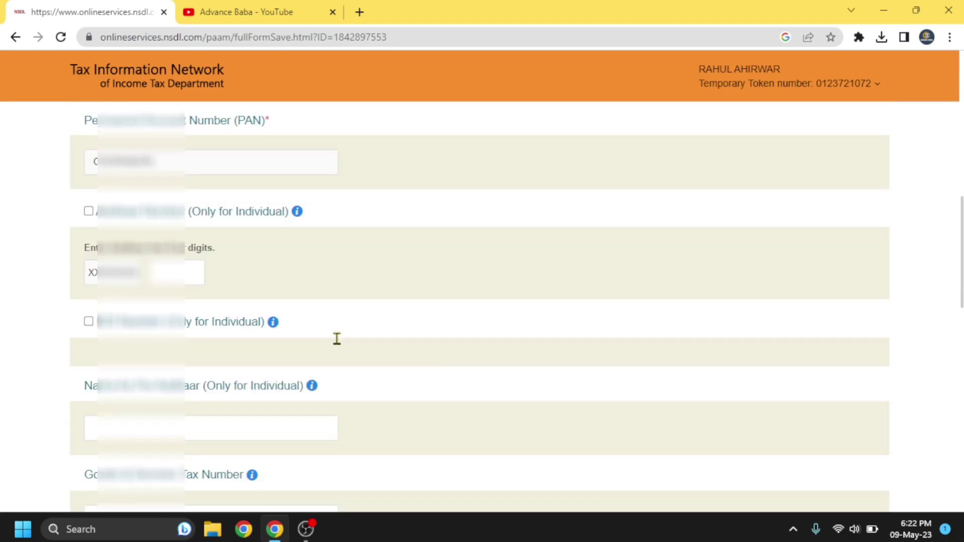
Step: Include the Aadhaar number, entering its last four digits and the applicant's name as per Aadhaar
click(89, 183)
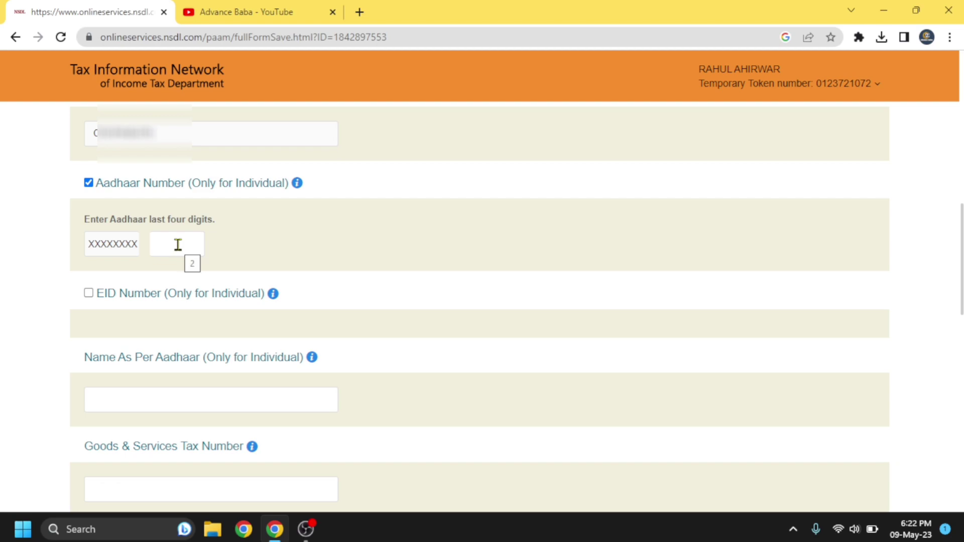
click(181, 246)
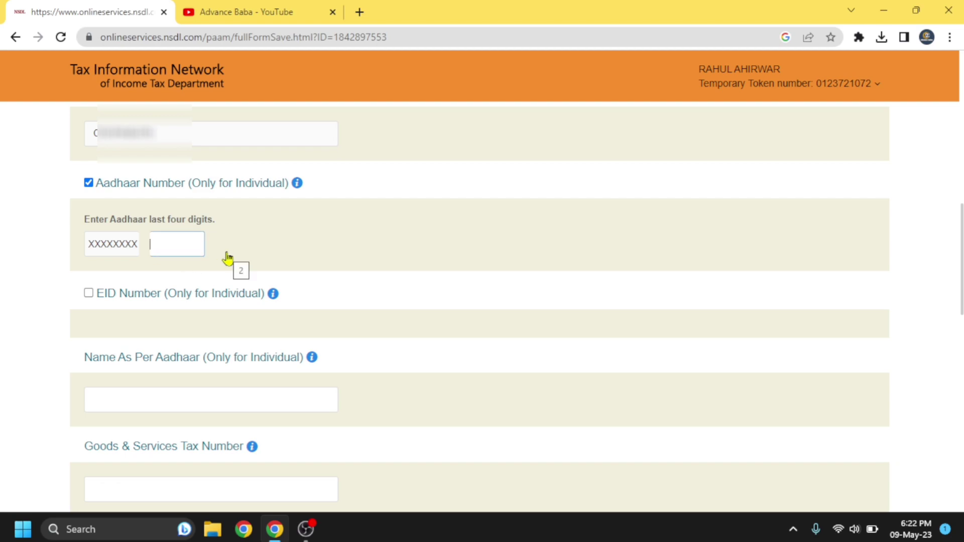
scroll(236, 321, down, 2)
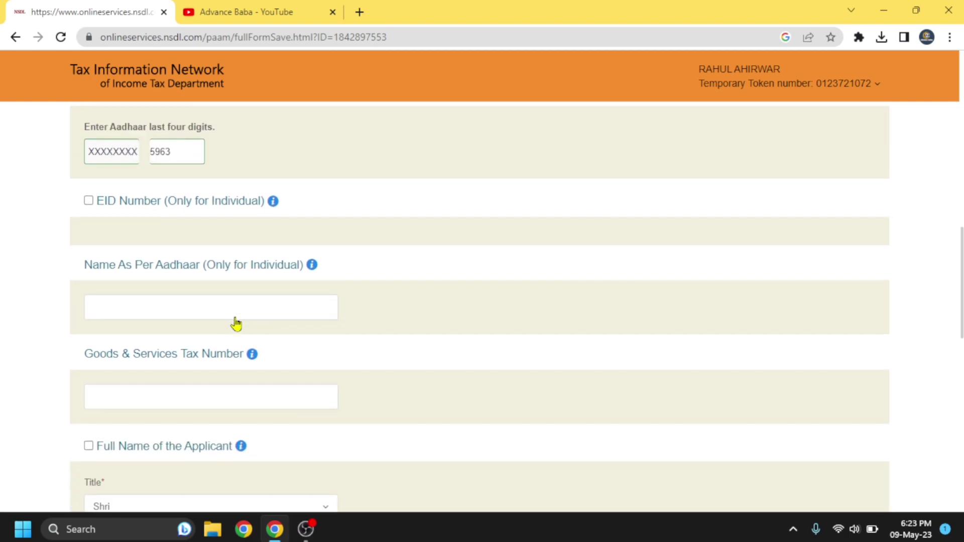
click(221, 306)
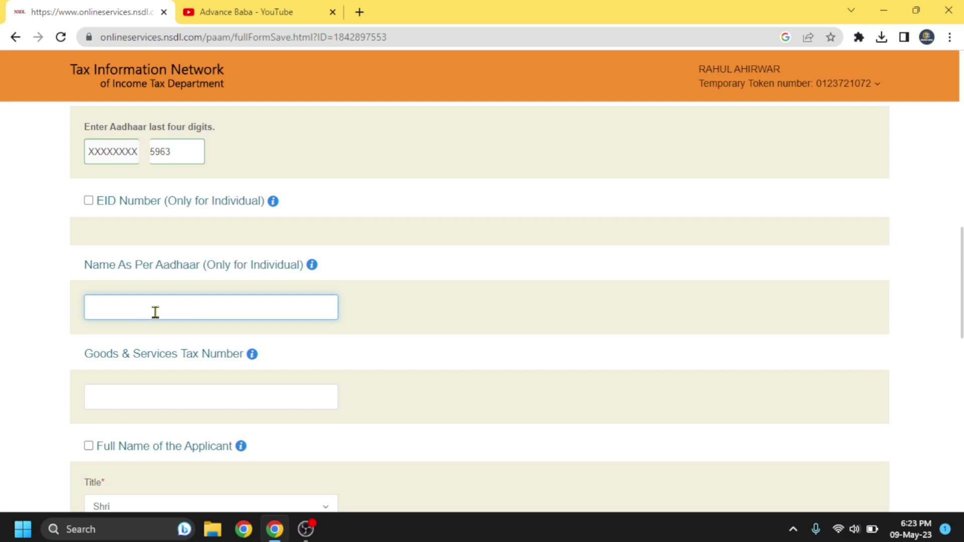
Step: Set gender to Male, complete the father's name, and save Personal Details to reach Contact details
click(268, 346)
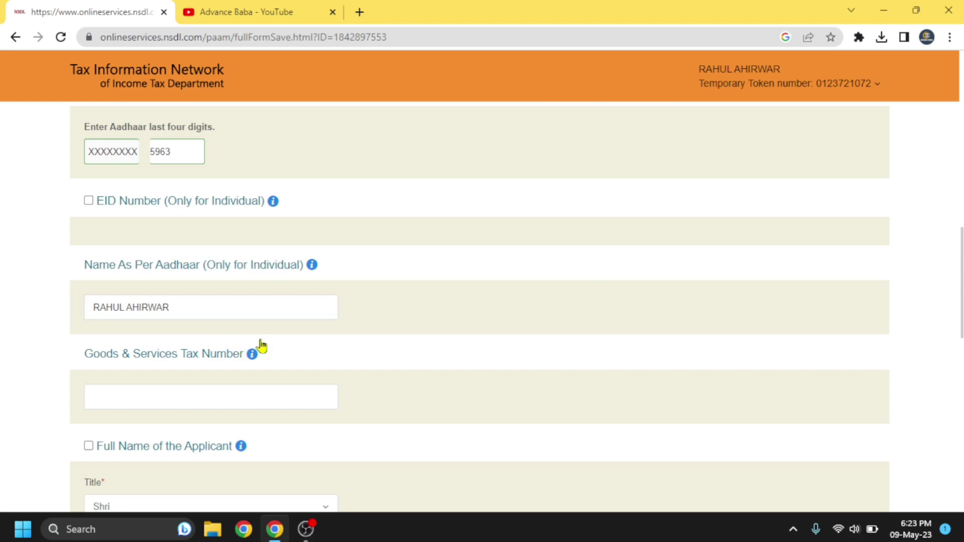
scroll(258, 345, down, 6)
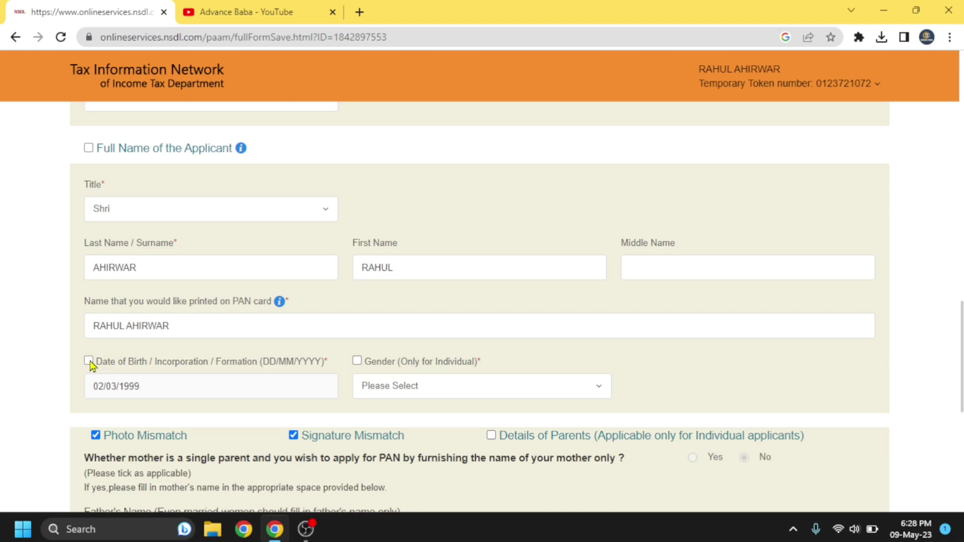
scroll(92, 365, down, 1)
click(424, 368)
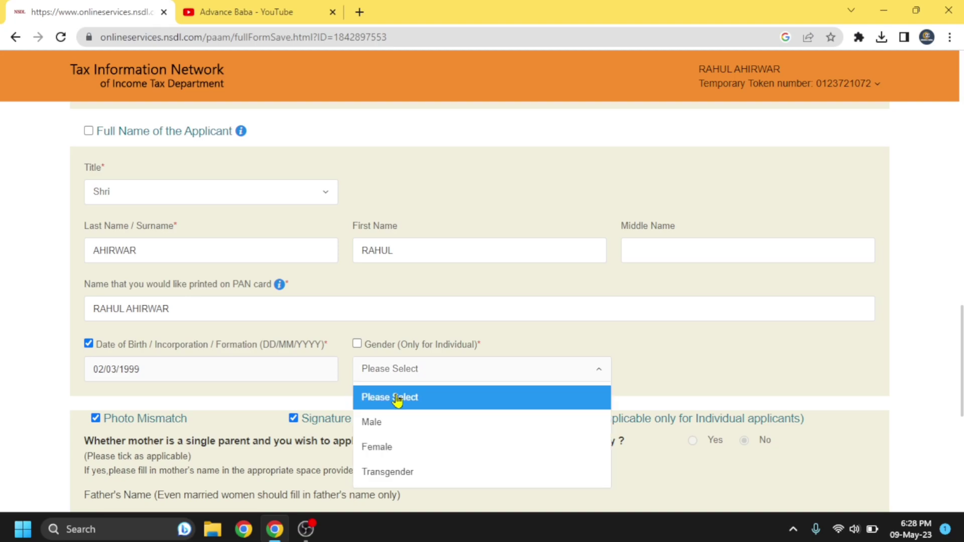
click(376, 424)
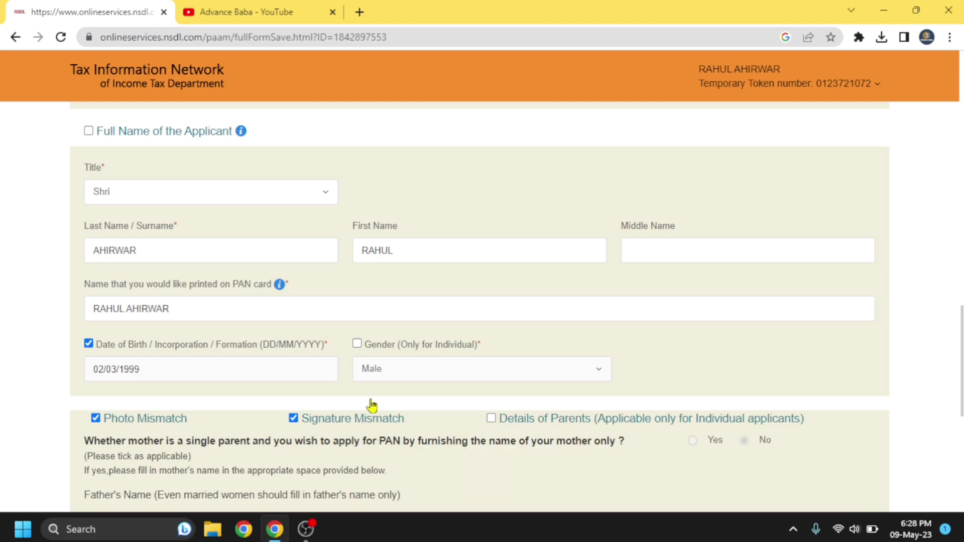
scroll(372, 406, down, 3)
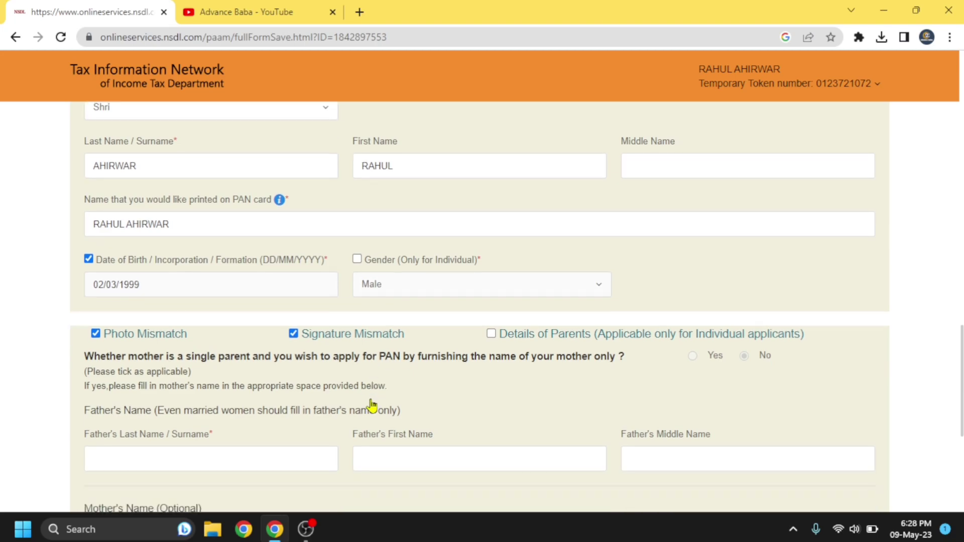
scroll(371, 405, down, 2)
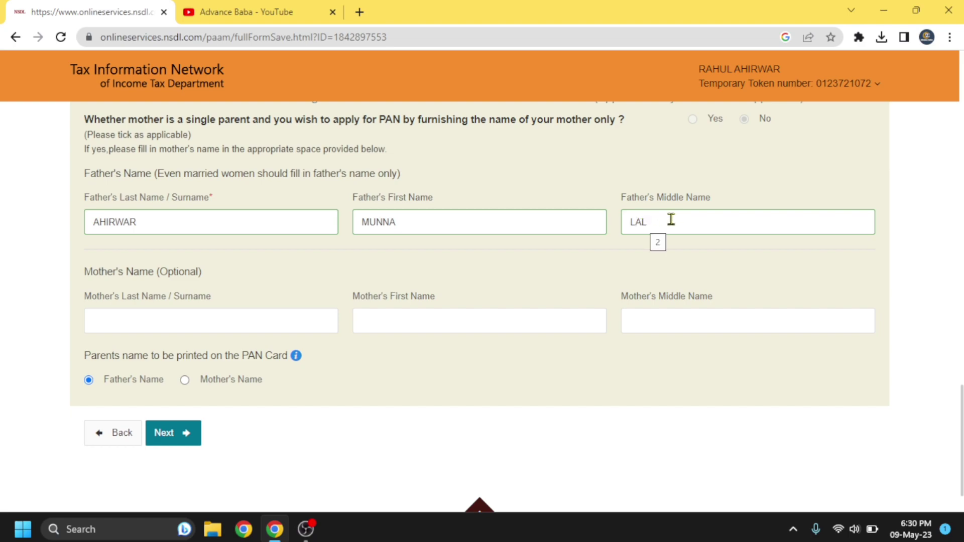
click(173, 438)
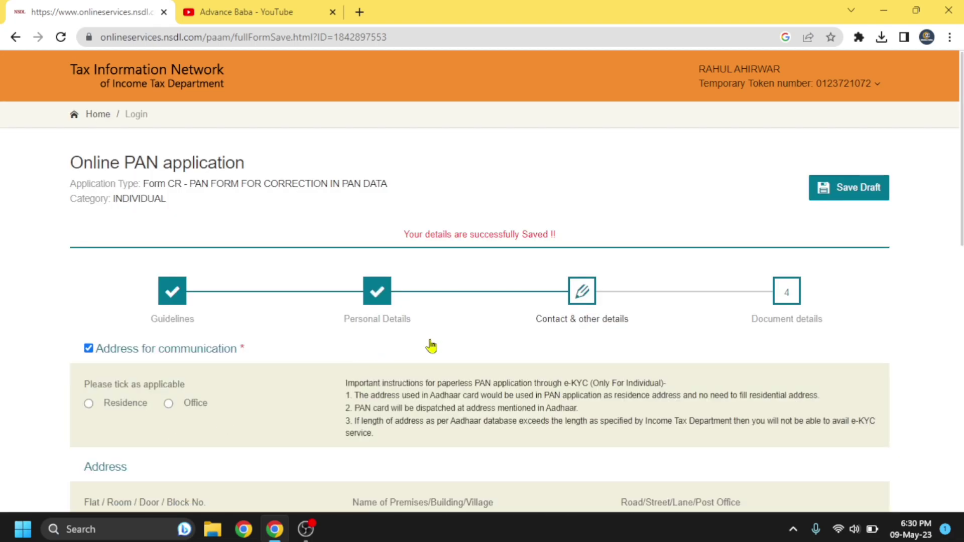
Step: Choose Residence as the address for communication and fill in the address
click(849, 188)
scroll(447, 320, down, 3)
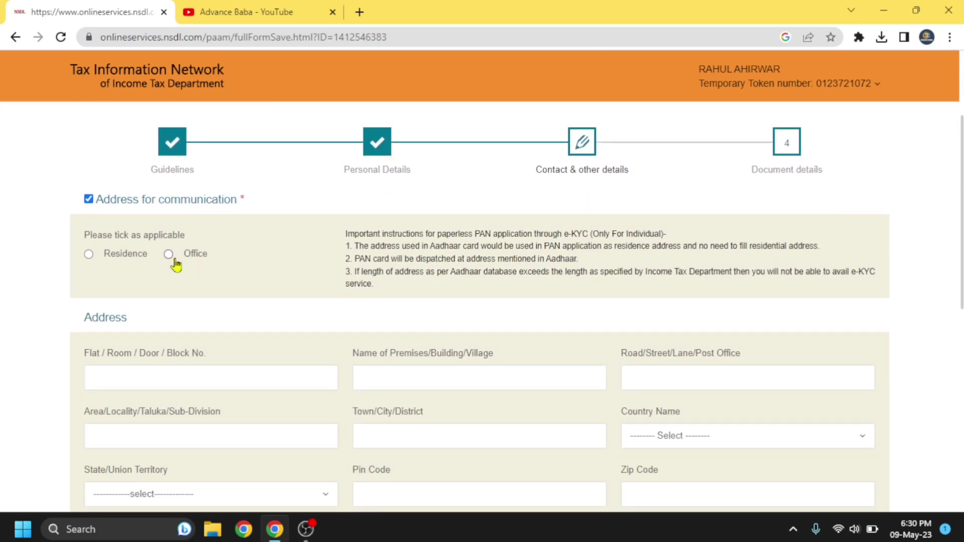
click(87, 255)
scroll(276, 308, down, 2)
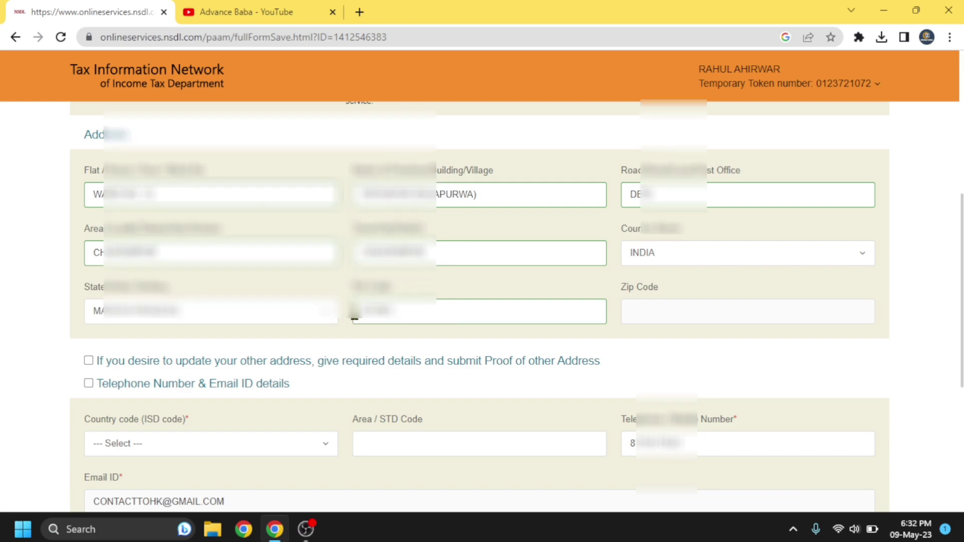
scroll(356, 312, down, 4)
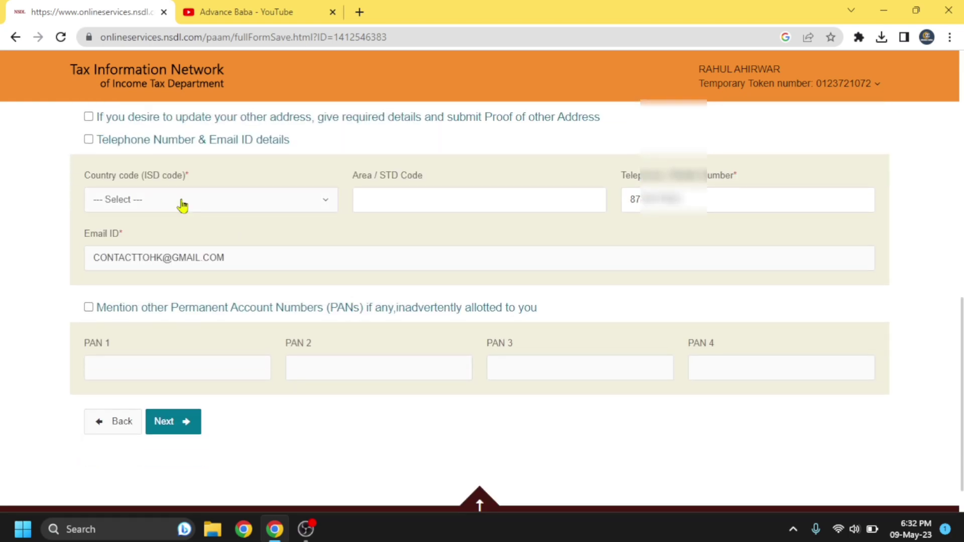
Step: Set the country code to INDIA (91) and save contact details to reach Document details
click(141, 205)
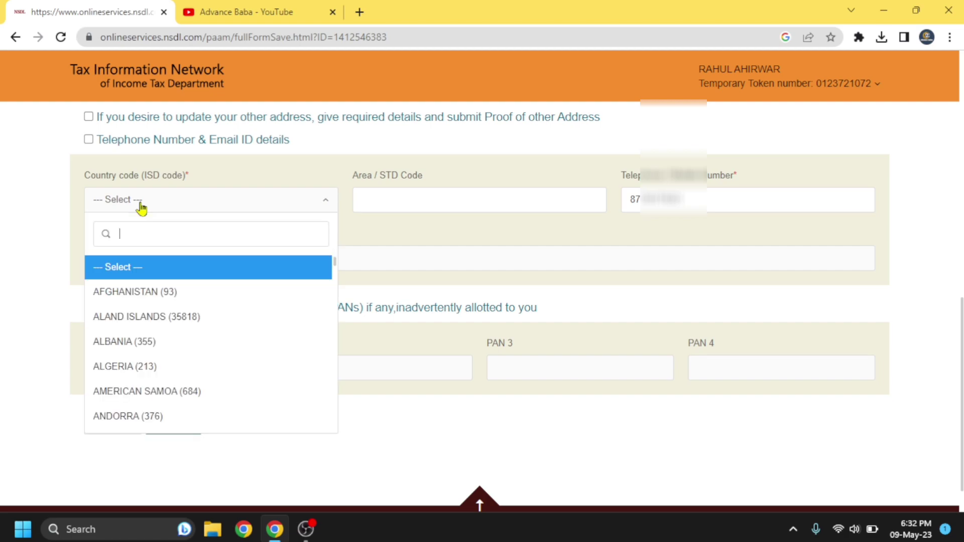
text(91)
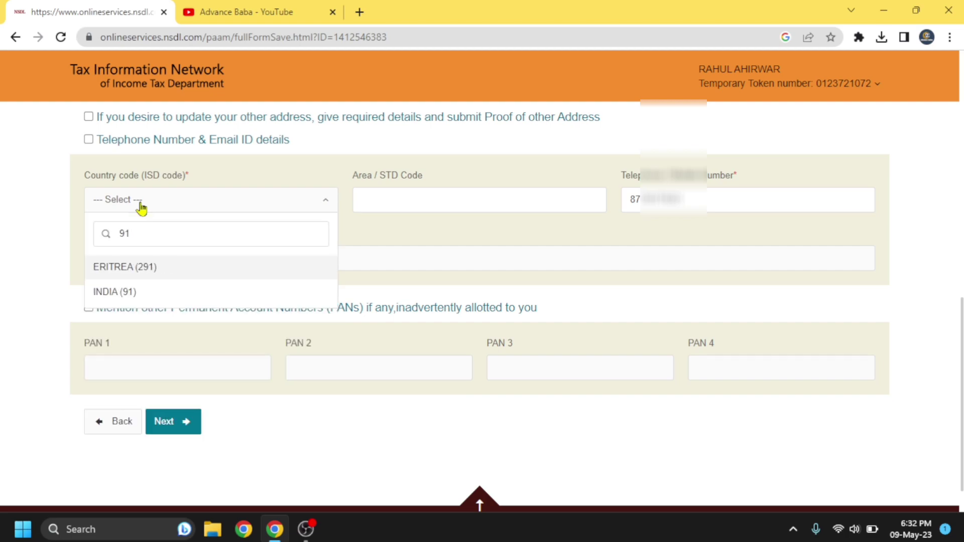
click(138, 291)
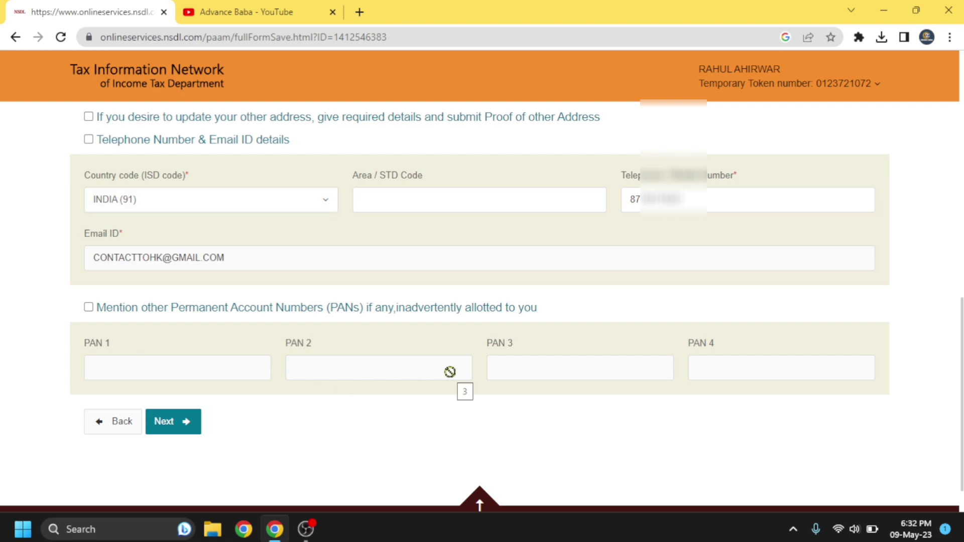
click(178, 427)
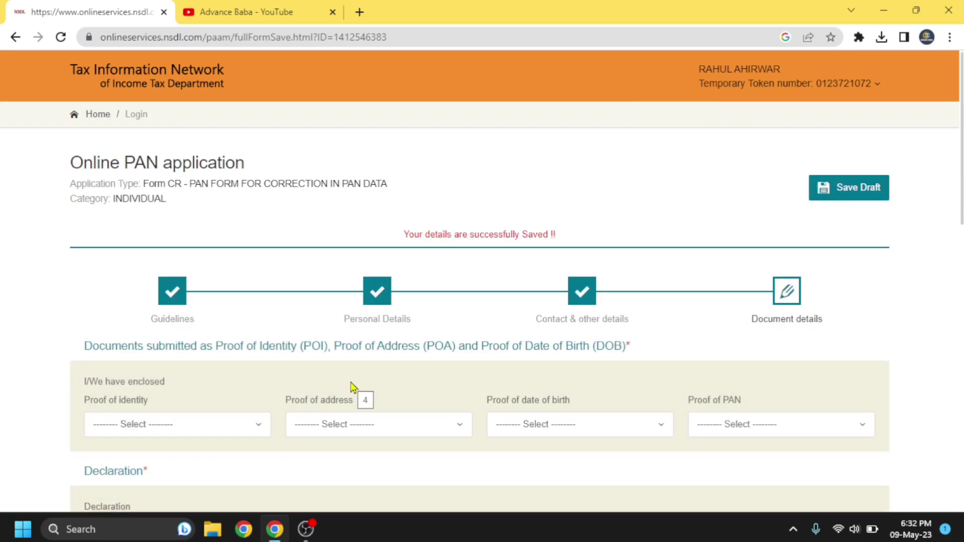
Step: Select AADHAAR Card as both the proof of identity and the proof of address
scroll(353, 387, down, 2)
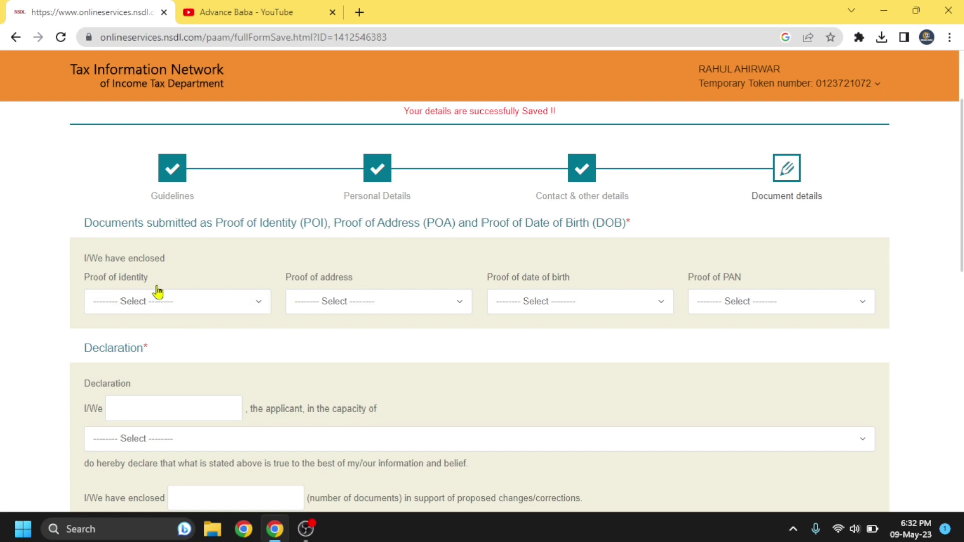
click(164, 307)
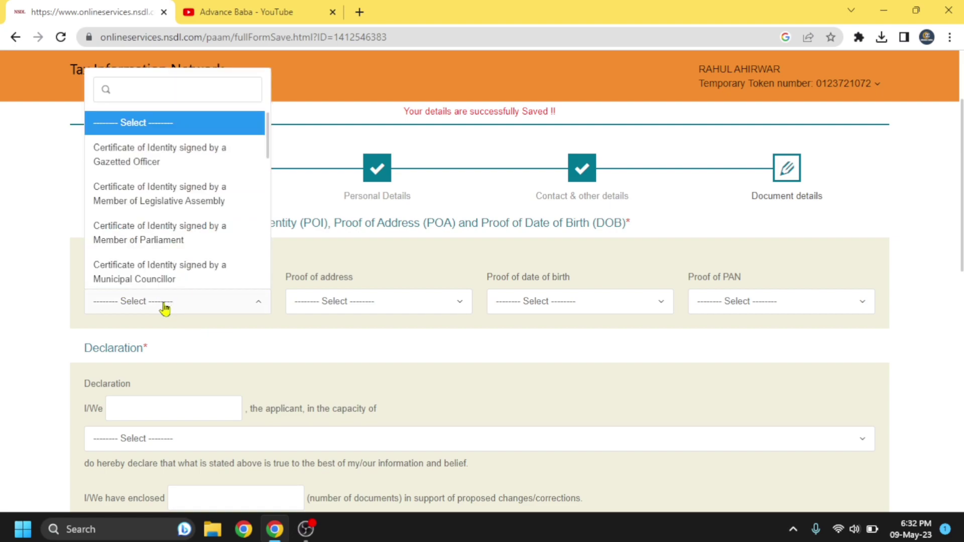
scroll(172, 204, down, 5)
scroll(172, 203, down, 2)
click(171, 267)
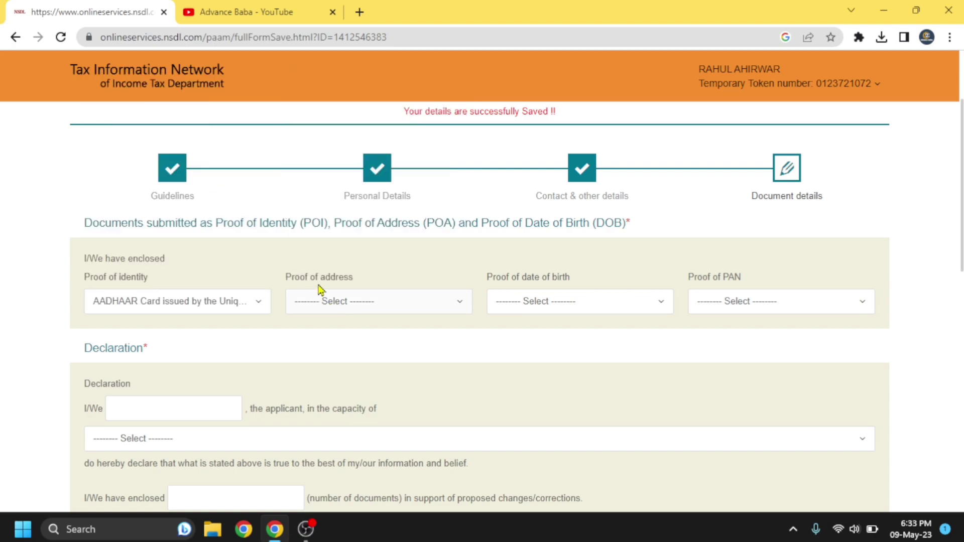
click(350, 304)
scroll(354, 259, down, 2)
scroll(357, 255, down, 5)
click(358, 259)
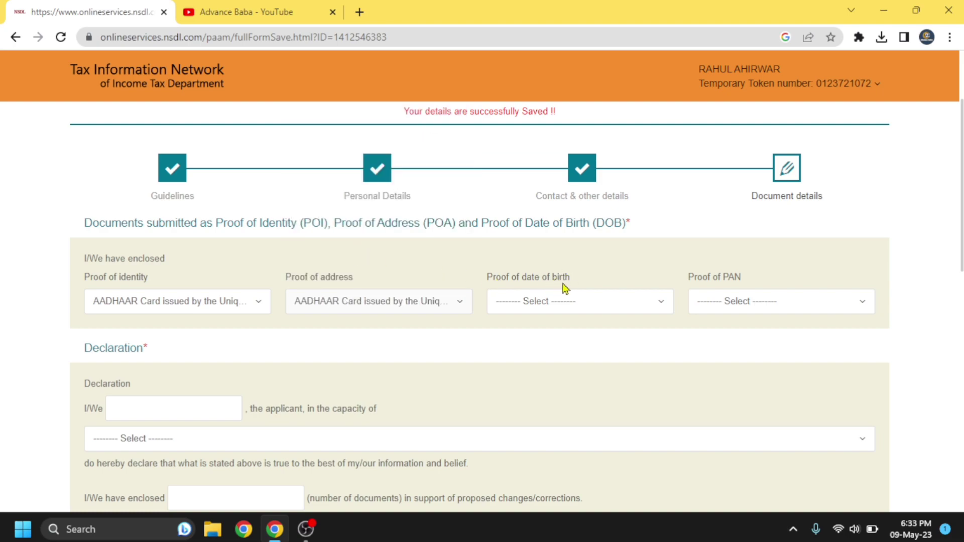
Step: Choose AADHAAR Card as proof of date of birth and Copy of Pan Card as proof of PAN
click(555, 303)
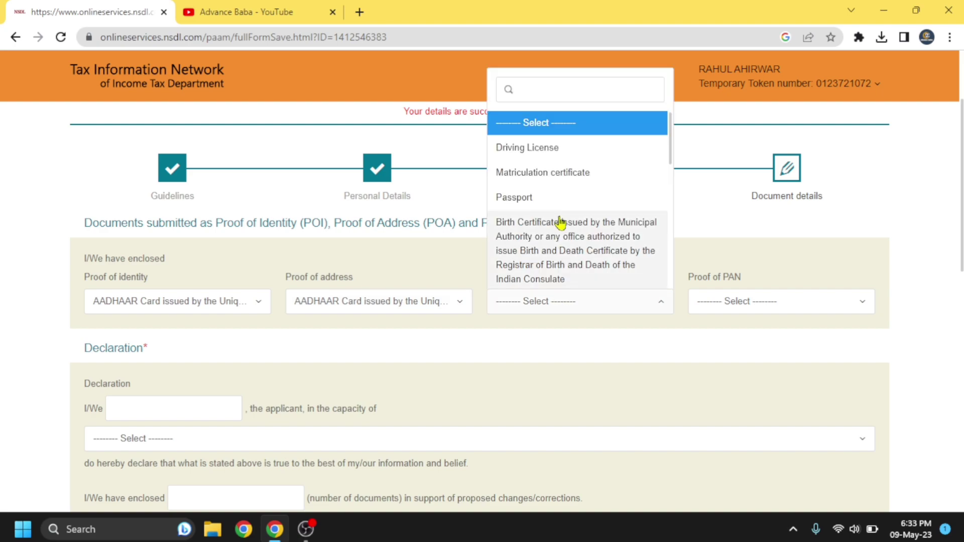
scroll(560, 223, down, 3)
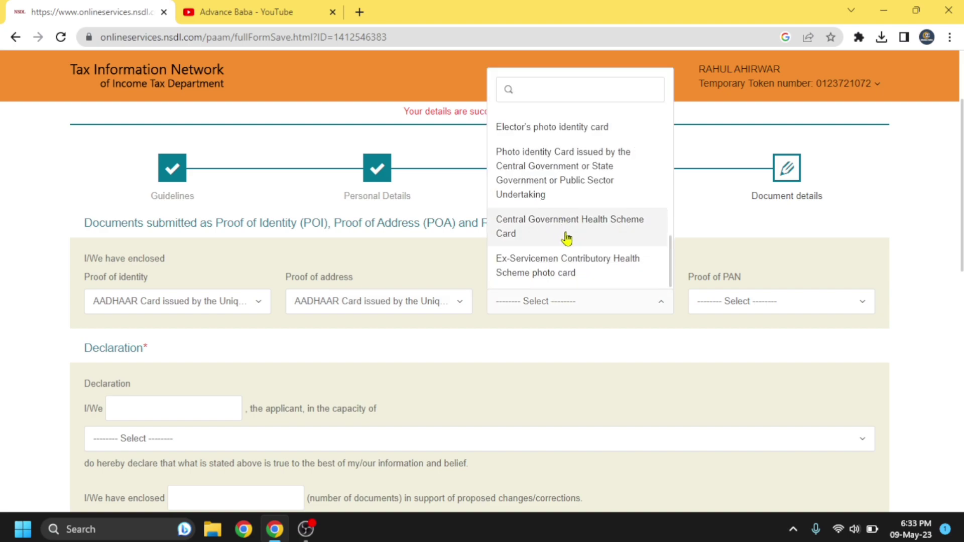
scroll(564, 237, up, 1)
scroll(567, 239, up, 1)
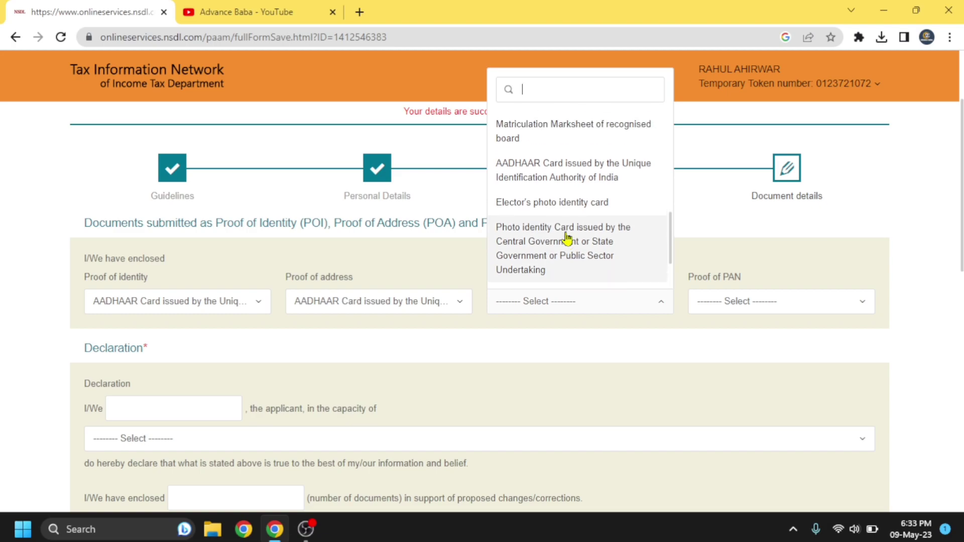
click(560, 186)
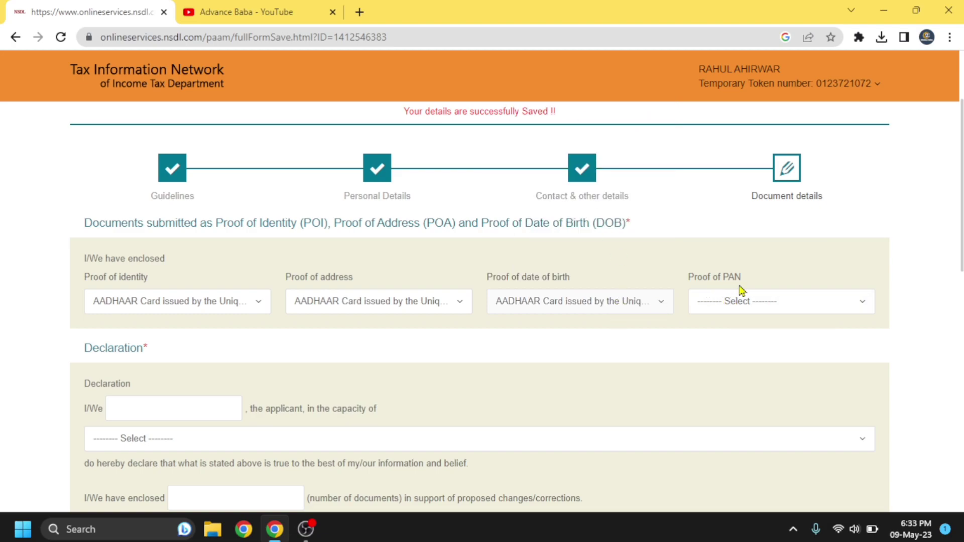
click(741, 308)
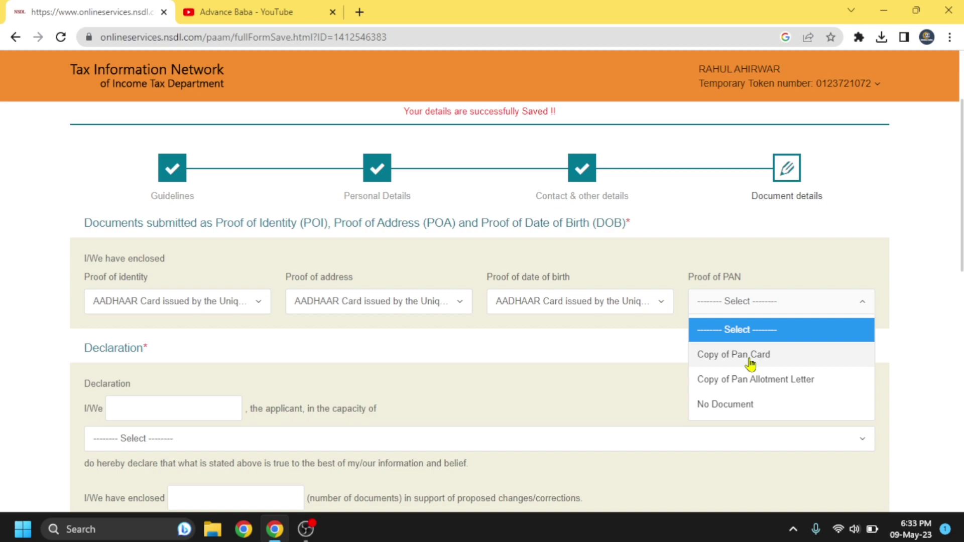
click(751, 356)
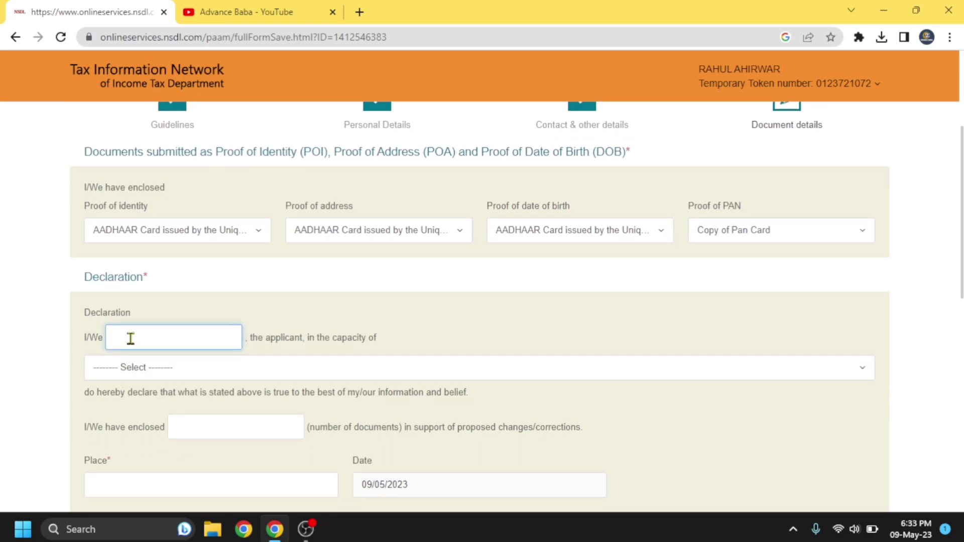
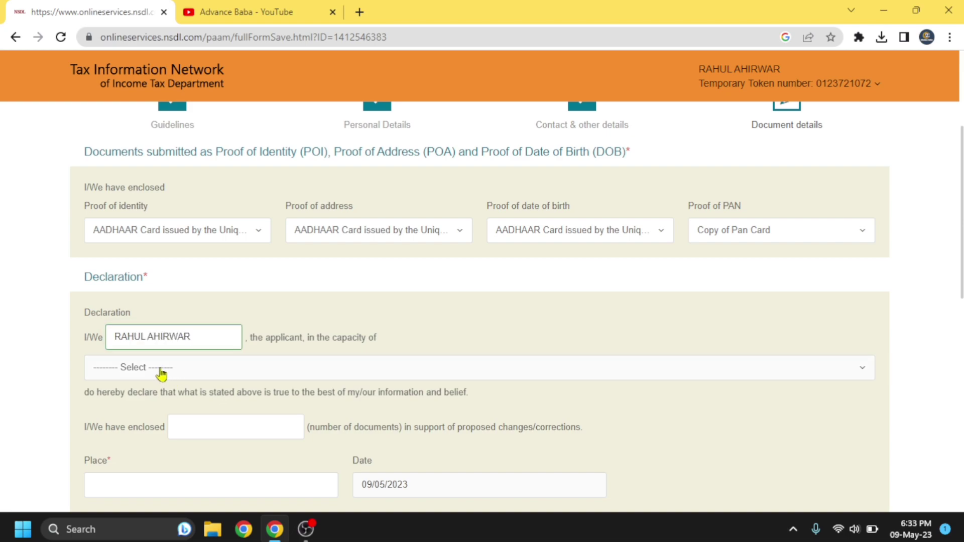
Step: Fill the declaration: applicant's name, capacity Himself/Herself, 2 documents enclosed, place CHHATARPUR
click(161, 373)
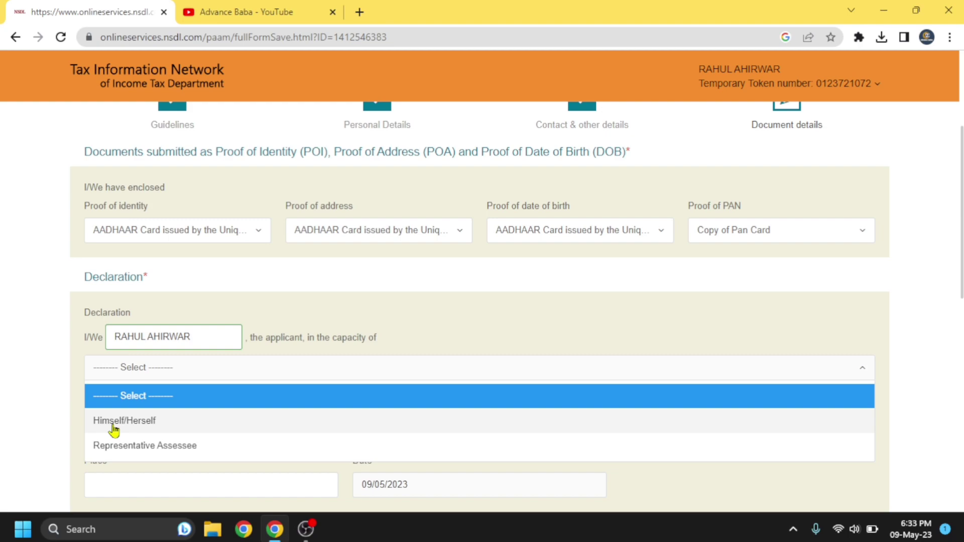
click(114, 427)
scroll(247, 379, down, 1)
click(208, 378)
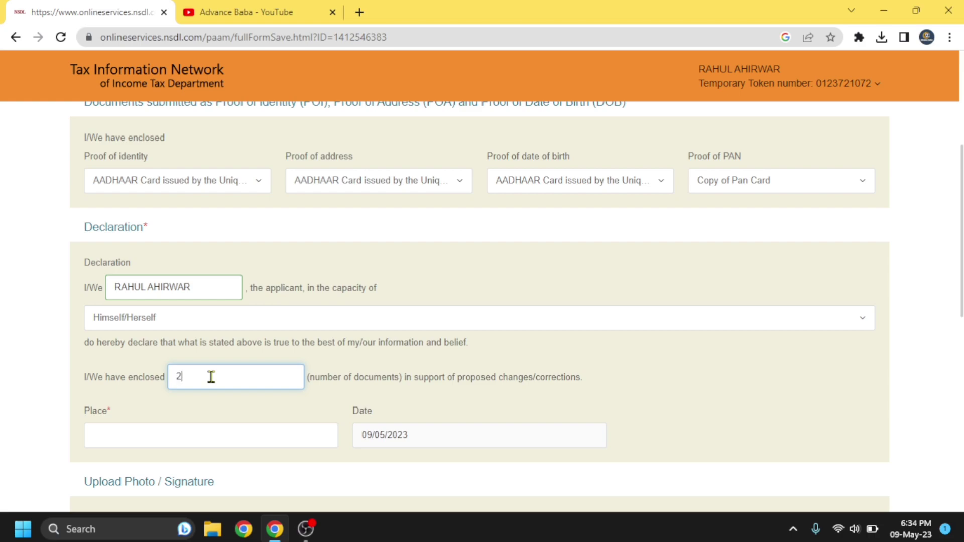
click(162, 439)
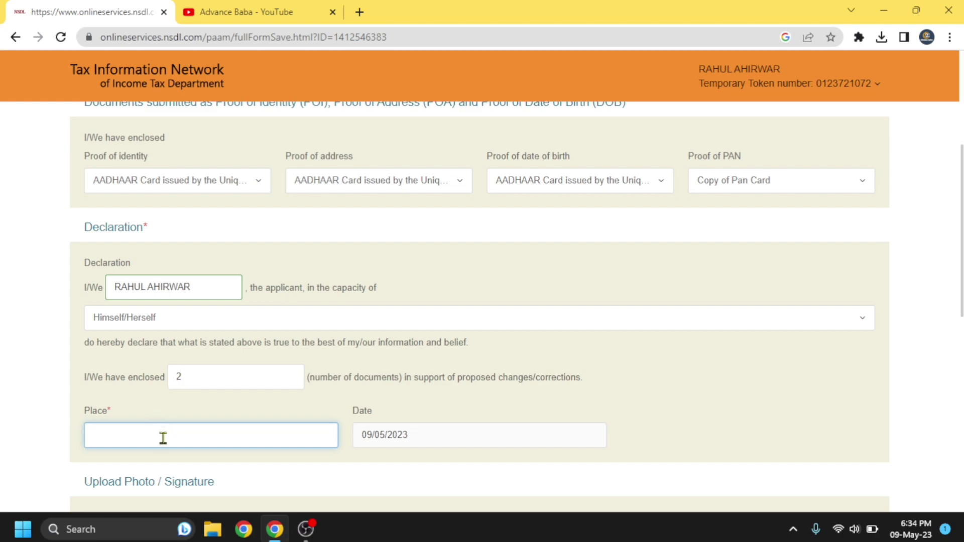
text(CHHATARPUR)
click(289, 459)
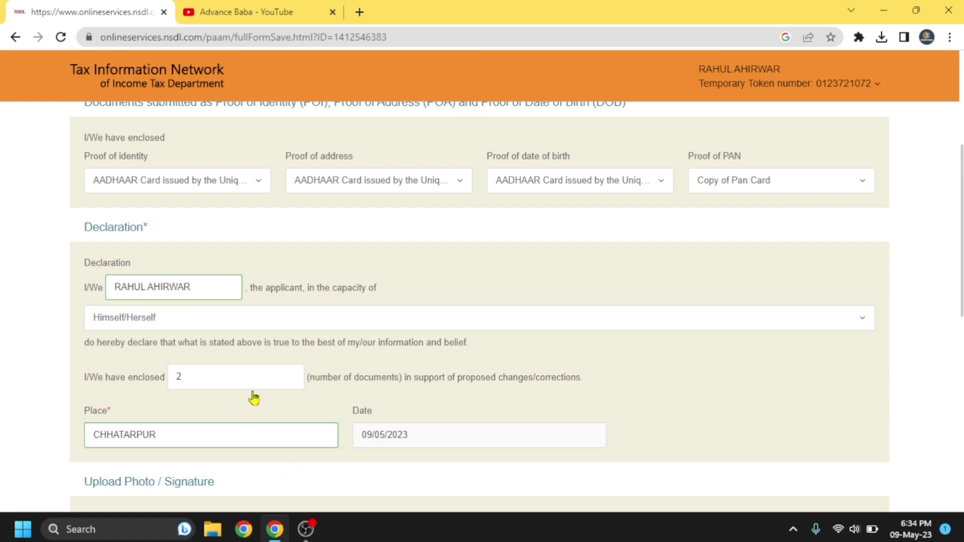
scroll(266, 400, down, 6)
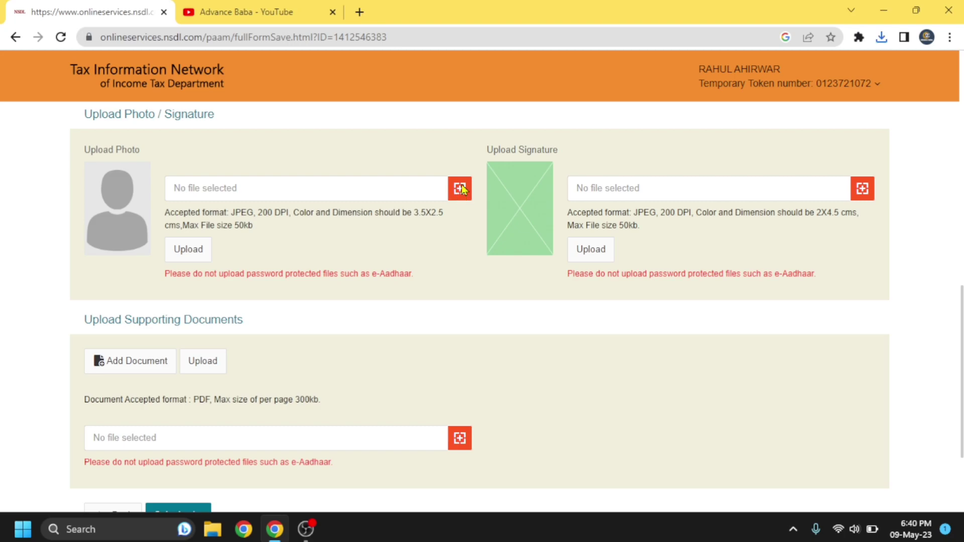
Step: Upload 1683637658891.jpeg from the Downloads folder as the applicant's photo
click(459, 189)
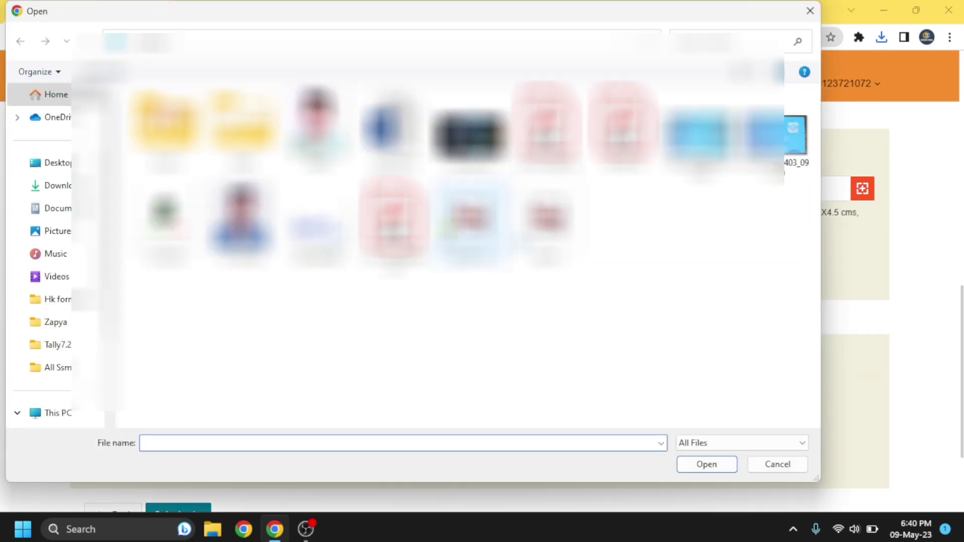
click(56, 186)
double_click(187, 156)
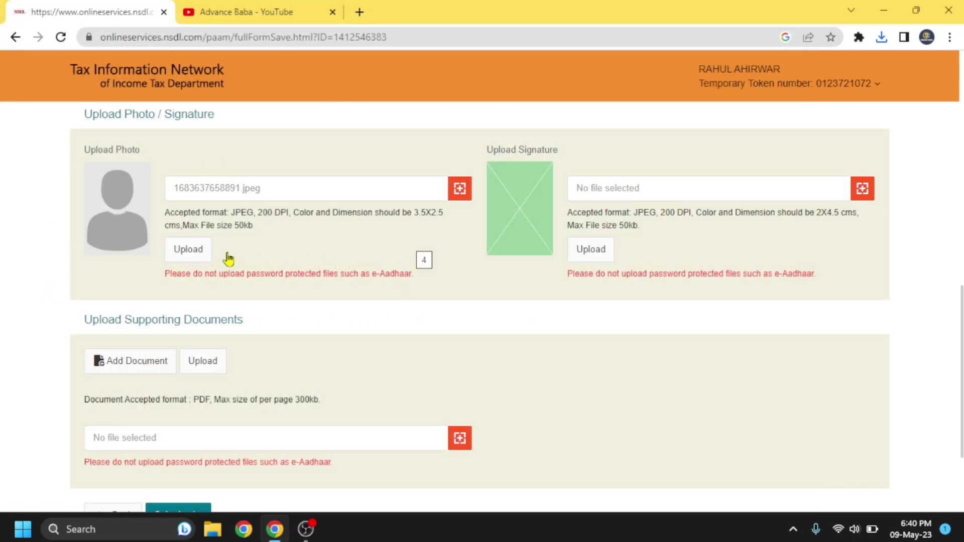
click(190, 256)
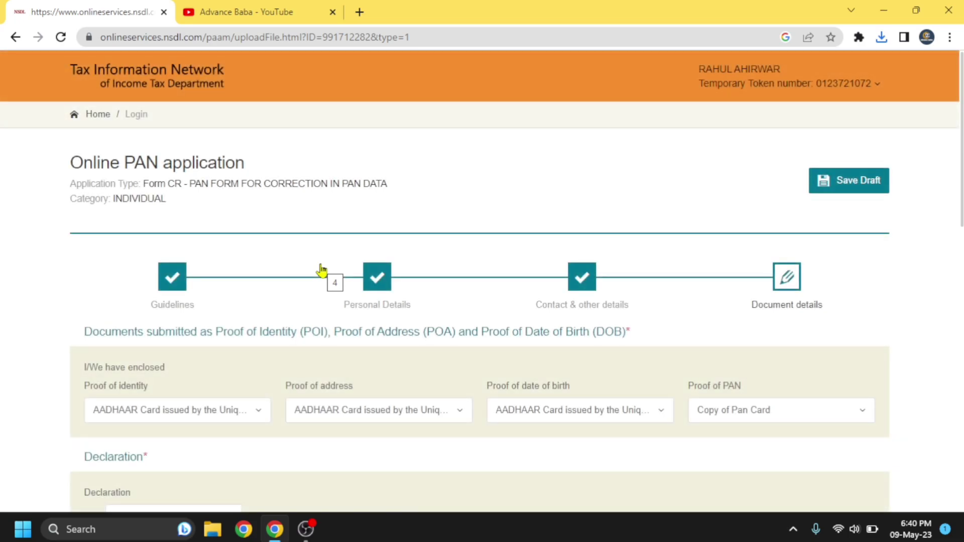
Step: Select 1683637786146.jpeg as the signature image and upload it
scroll(321, 271, down, 10)
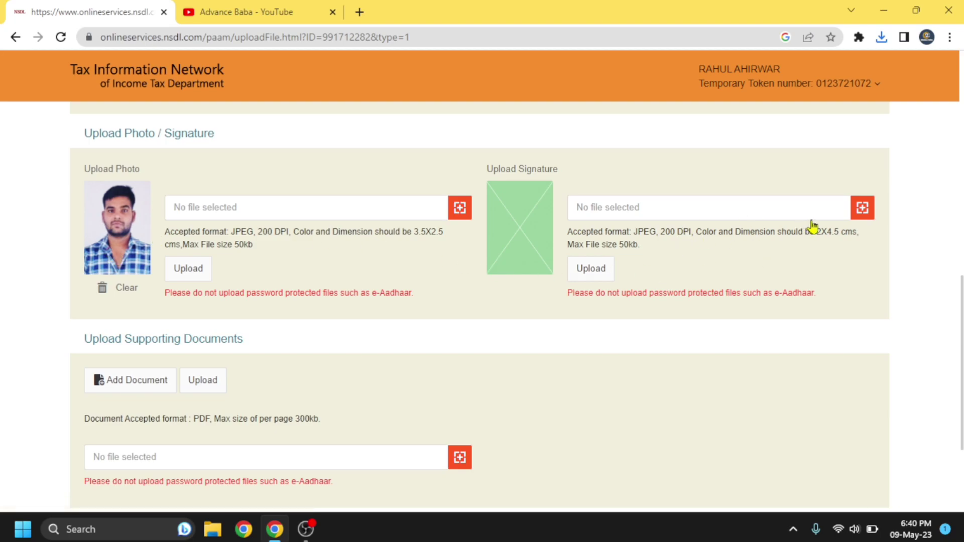
click(863, 208)
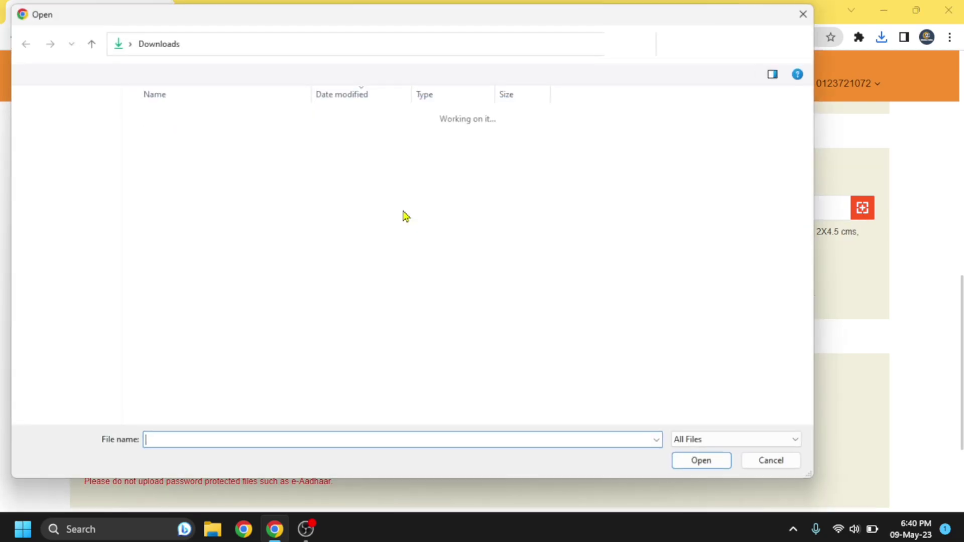
click(179, 136)
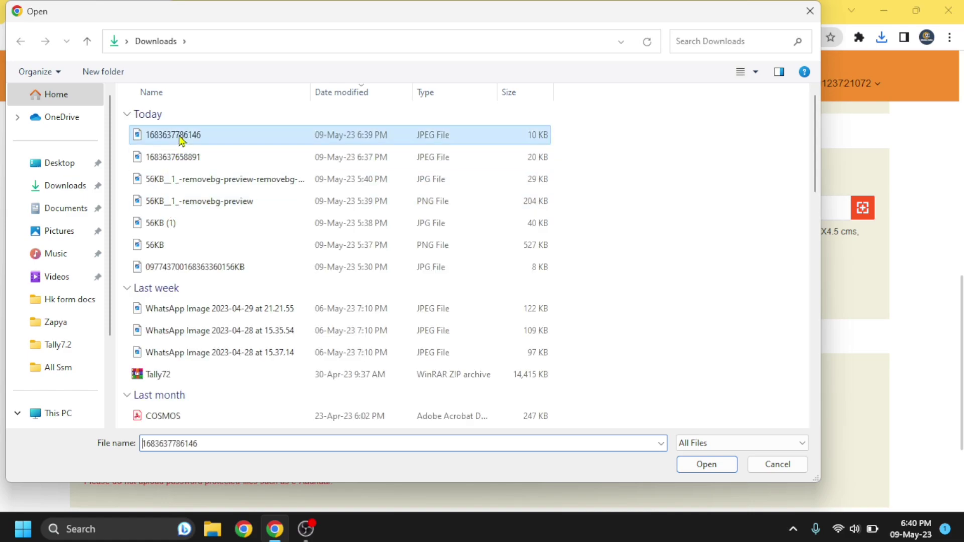
click(699, 464)
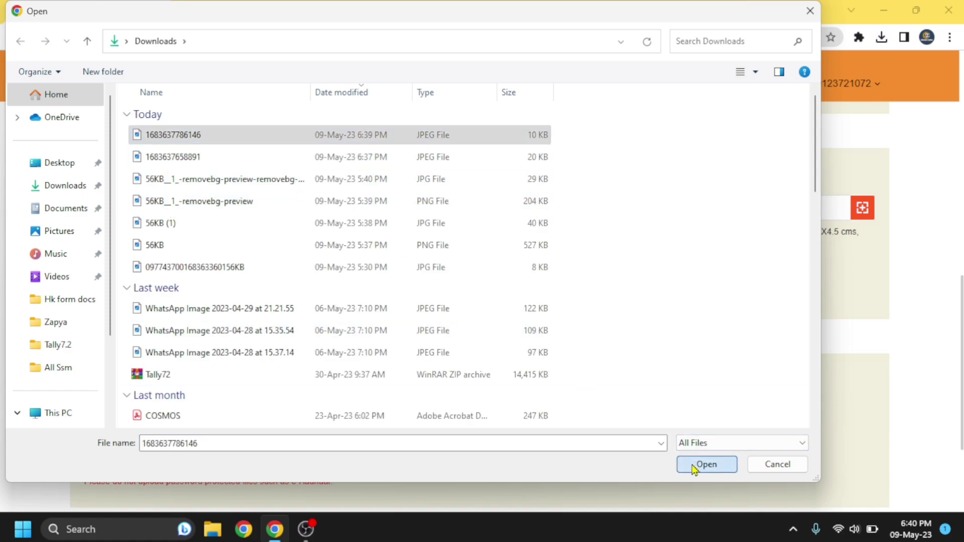
click(601, 273)
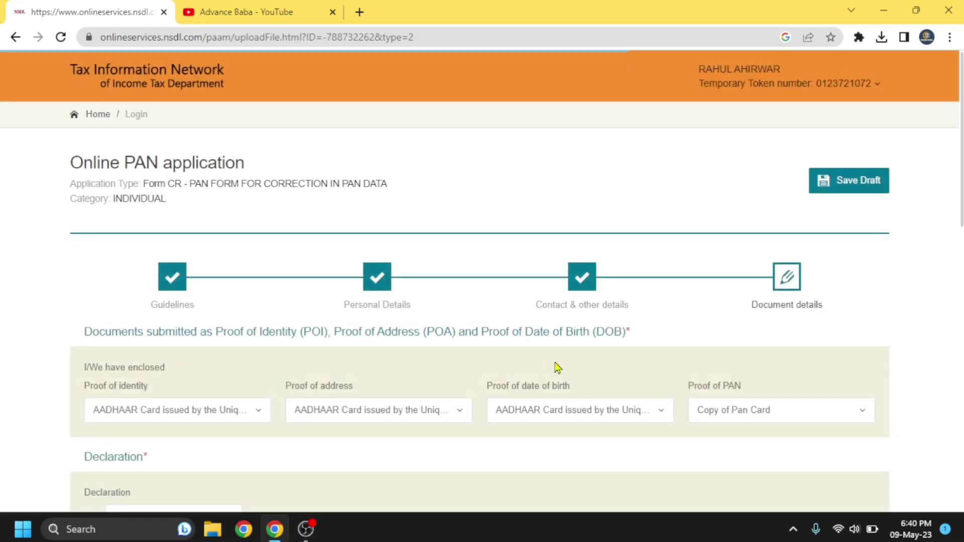
scroll(557, 368, down, 10)
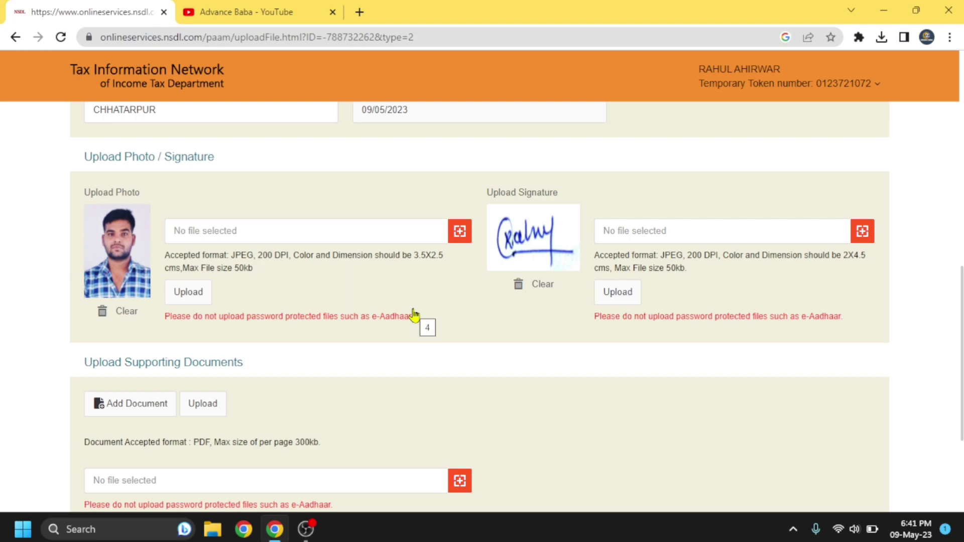
scroll(415, 315, down, 4)
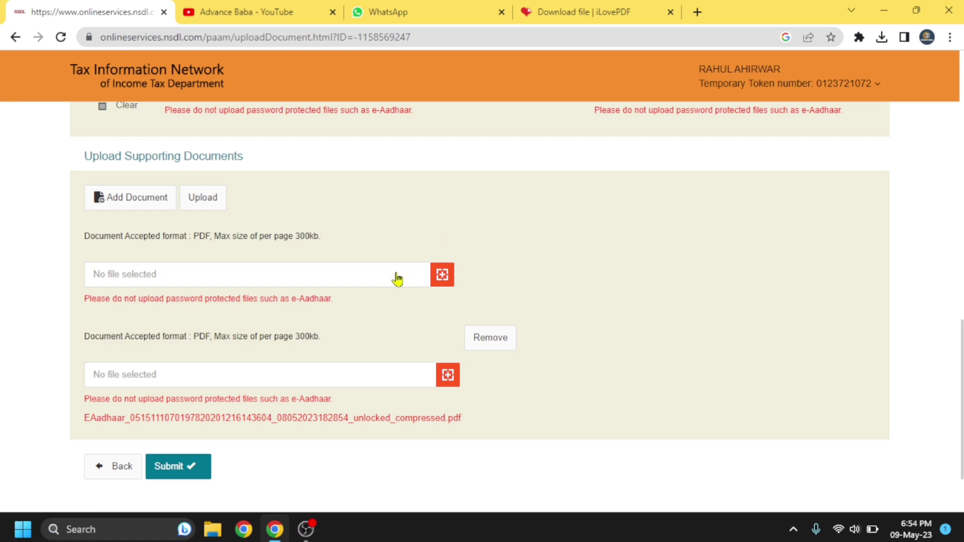
Step: Attach 222.pdf from Downloads as a supporting document and upload it
click(442, 278)
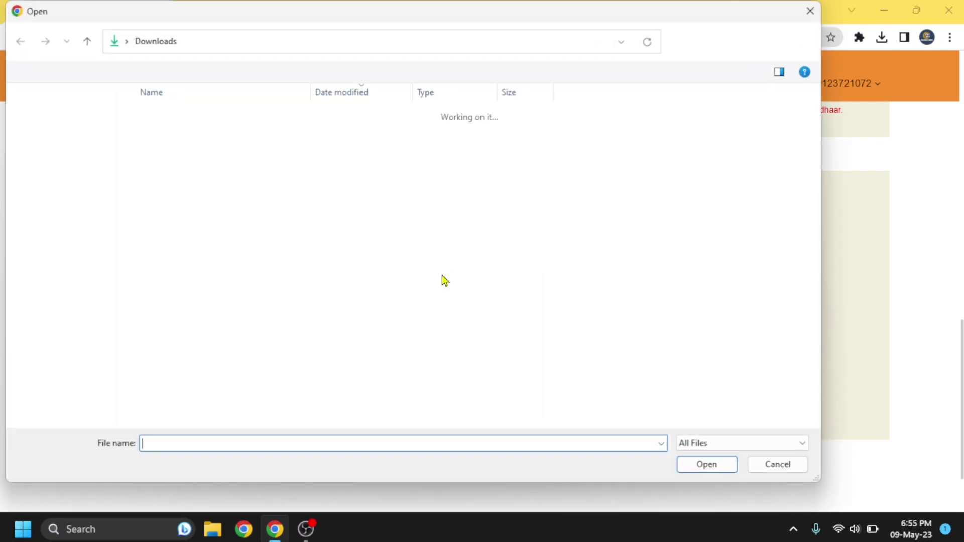
click(195, 134)
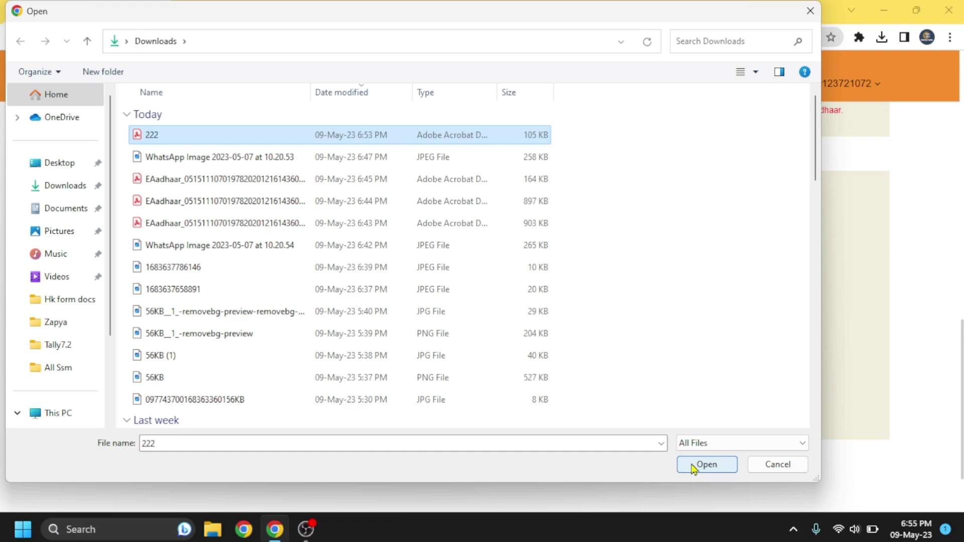
click(705, 465)
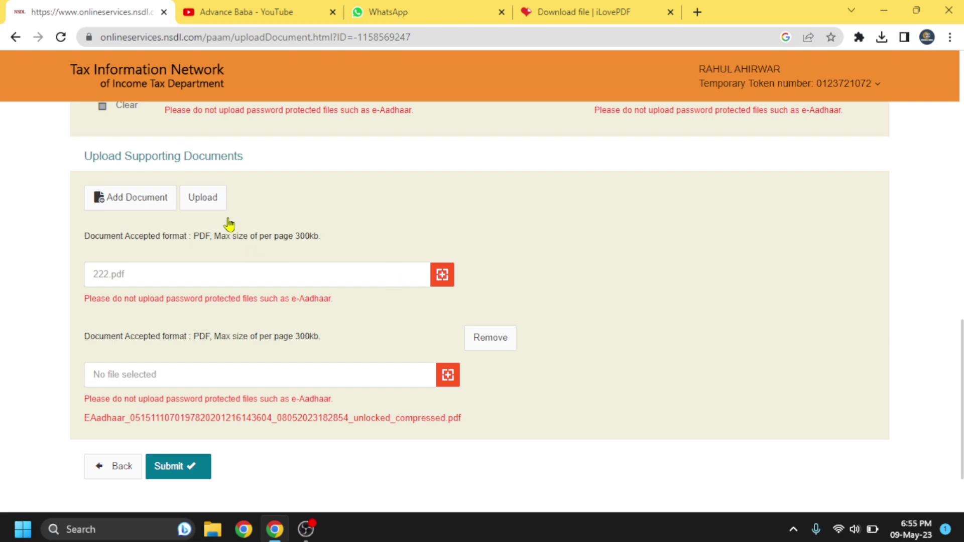
click(207, 198)
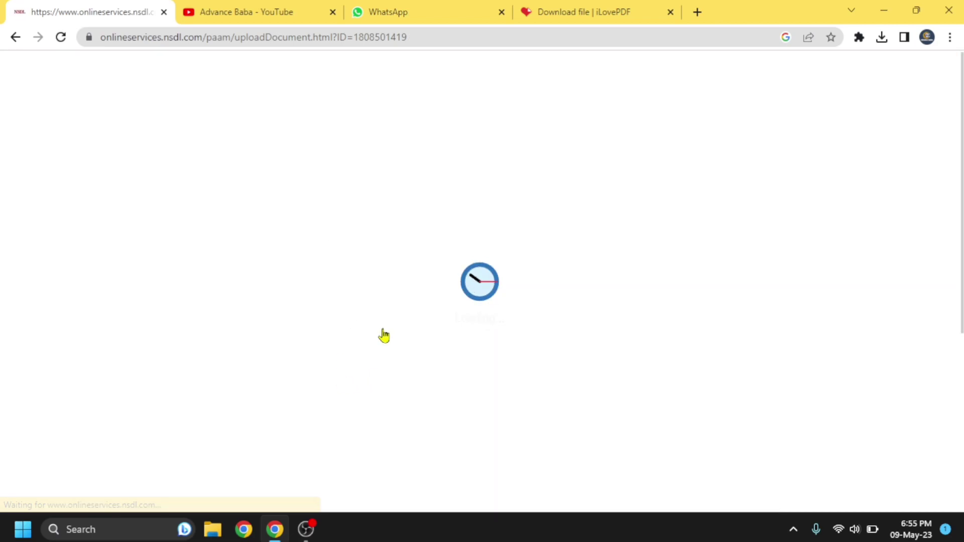
scroll(384, 335, down, 10)
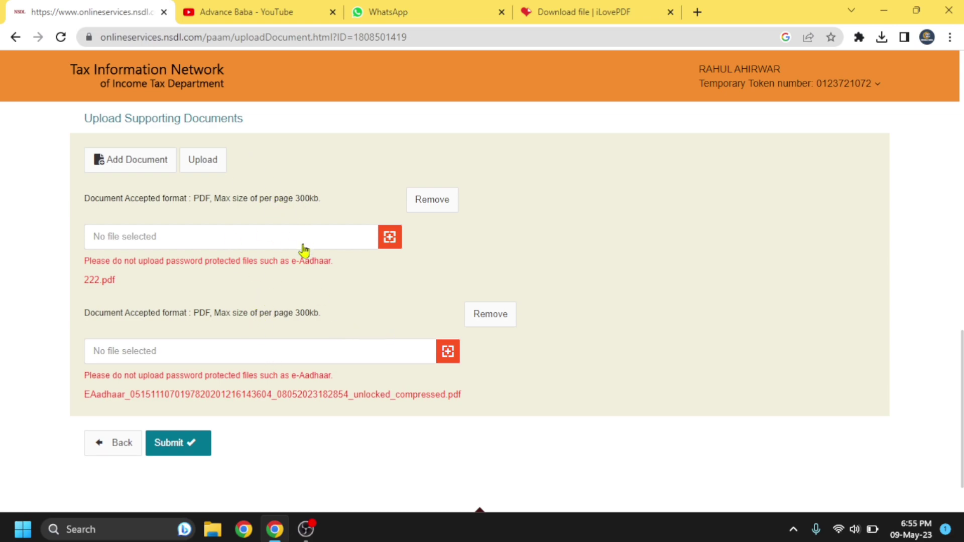
Step: Submit the form with its documents and re-enter the Aadhaar number on Confirm Details
click(180, 445)
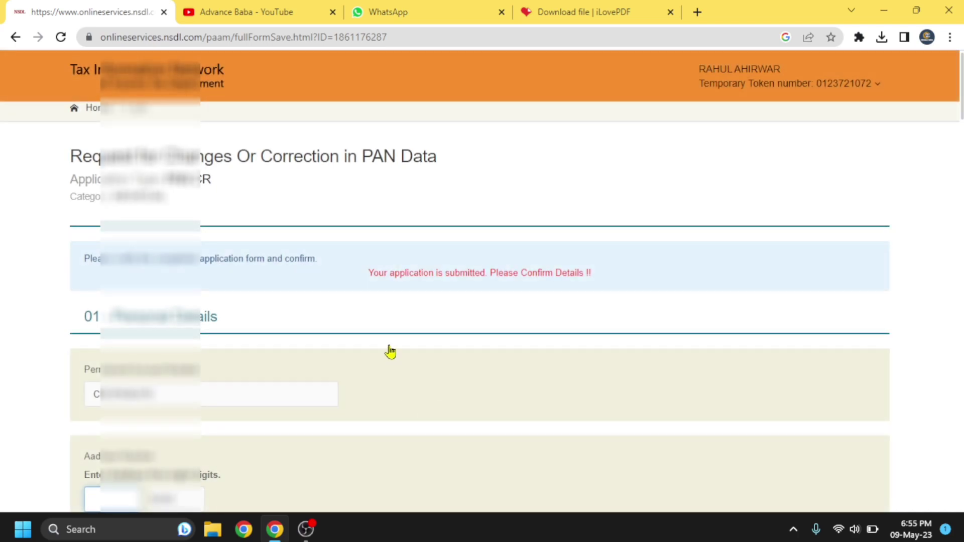
scroll(391, 352, down, 3)
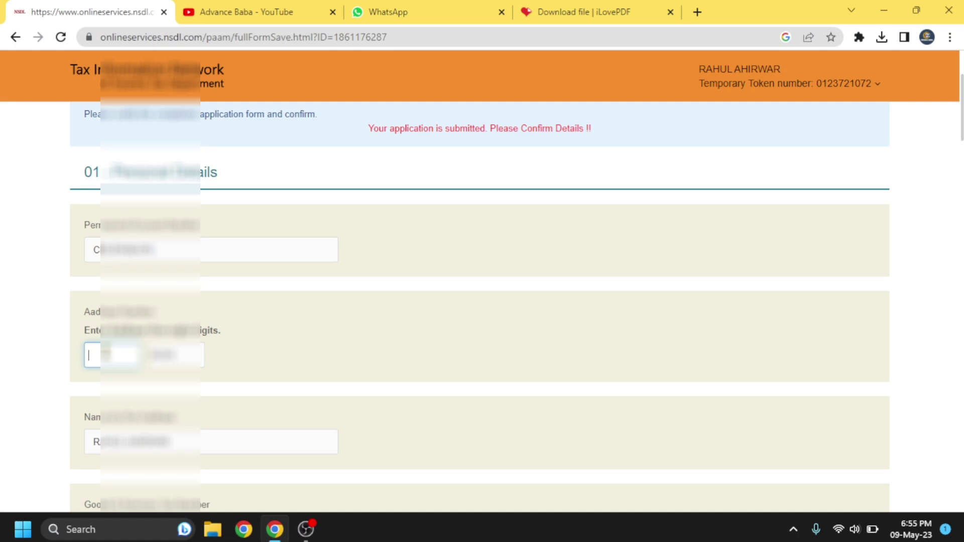
key(ctrl+v)
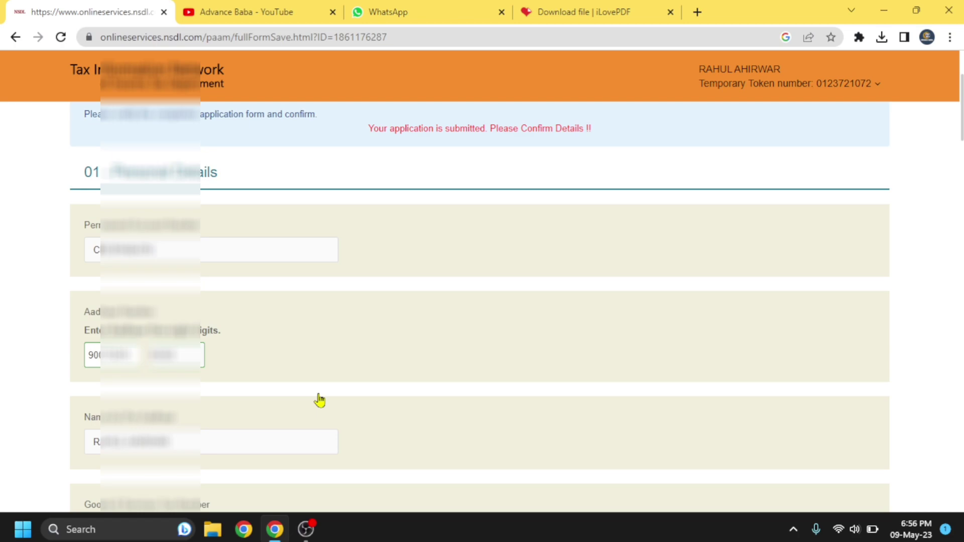
scroll(319, 400, down, 5)
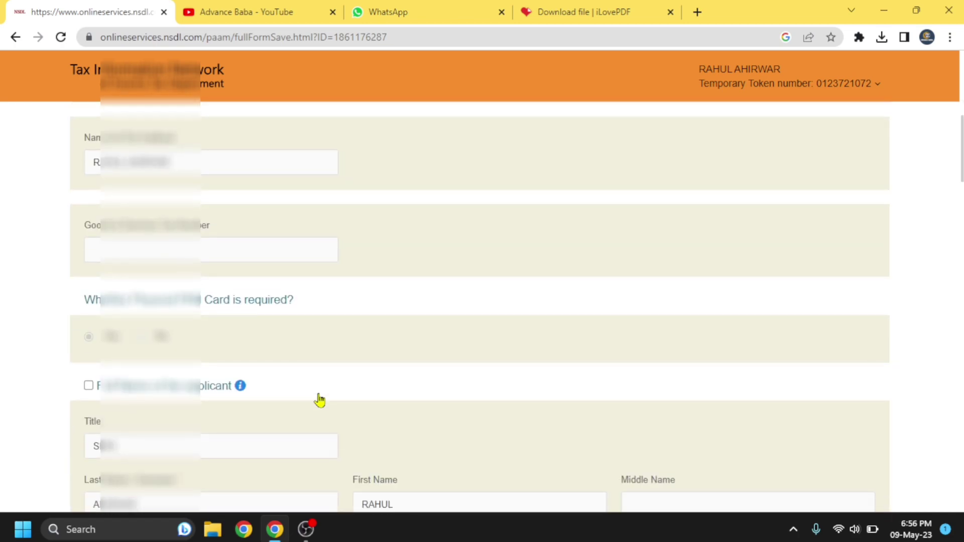
scroll(320, 401, down, 10)
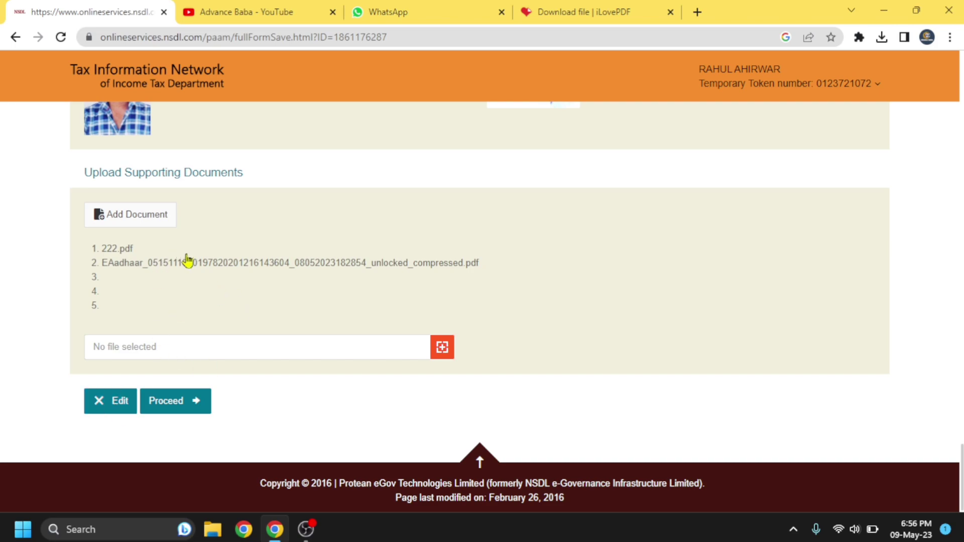
Step: Proceed past confirmation, choose Online payment through PAYTM, and accept the terms of service
click(175, 407)
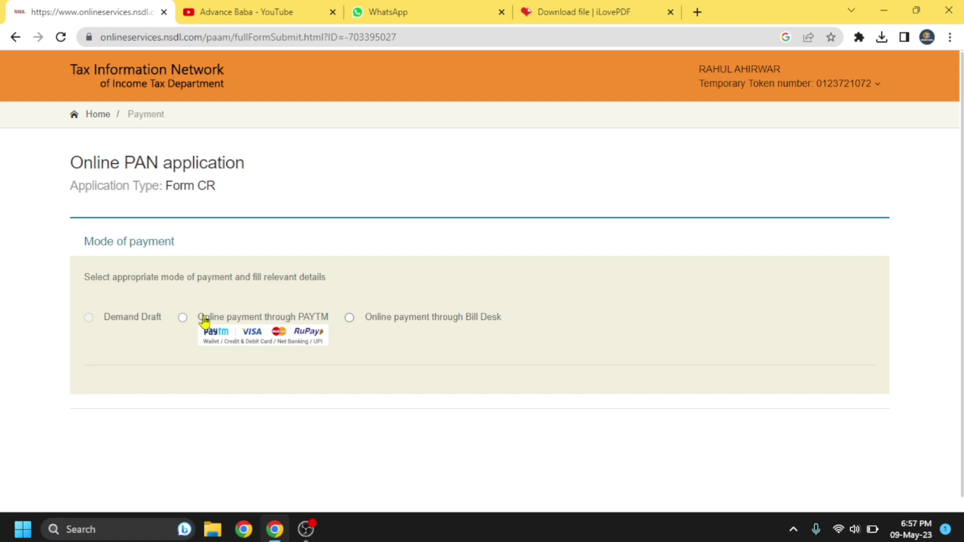
click(204, 322)
scroll(254, 360, down, 6)
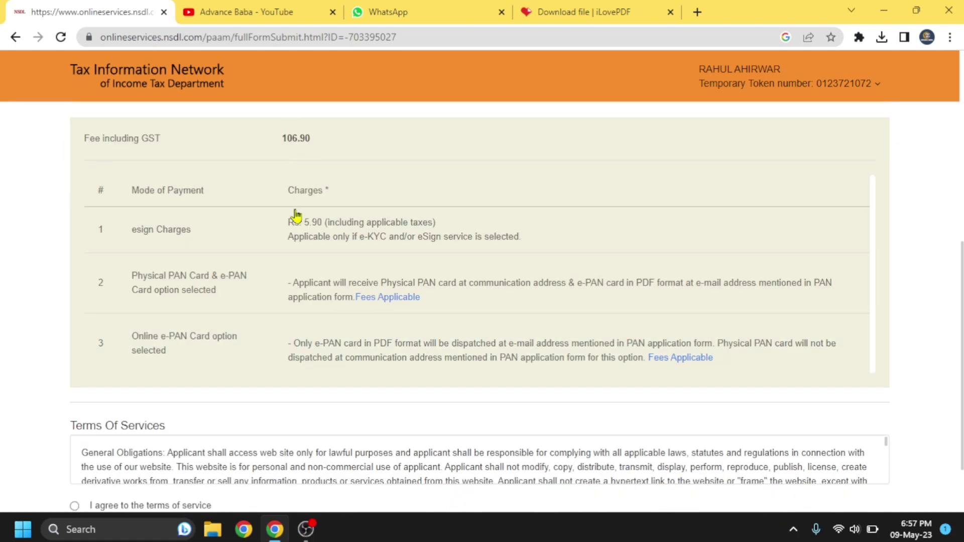
scroll(317, 332, down, 2)
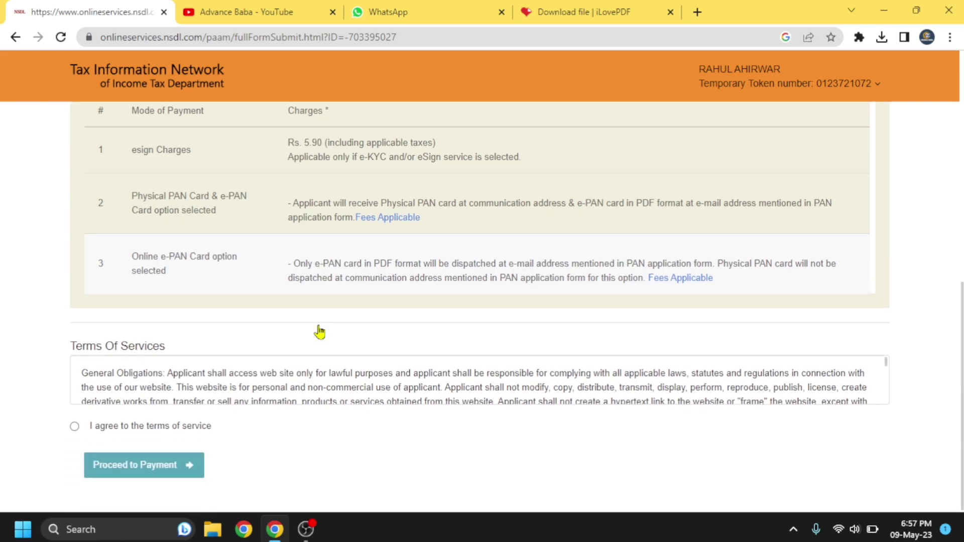
click(75, 427)
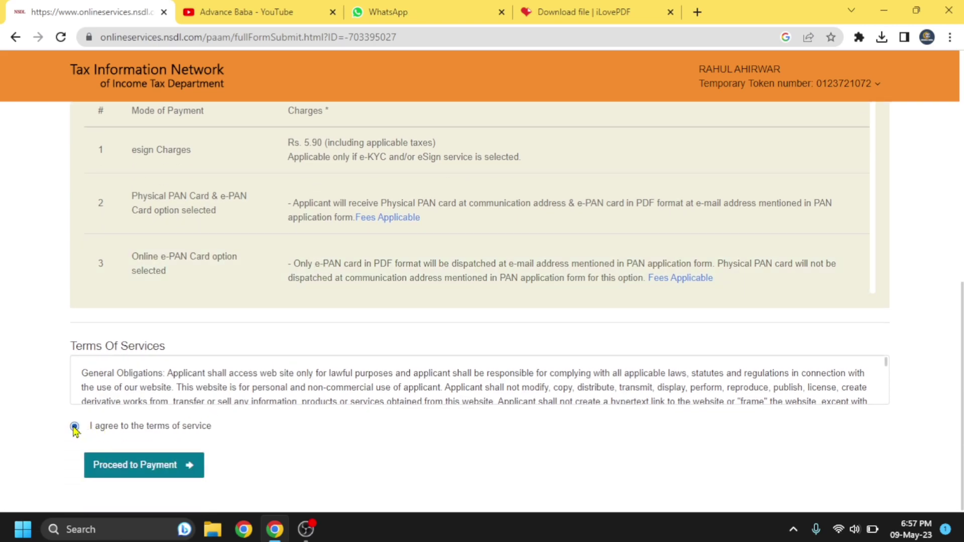
click(151, 474)
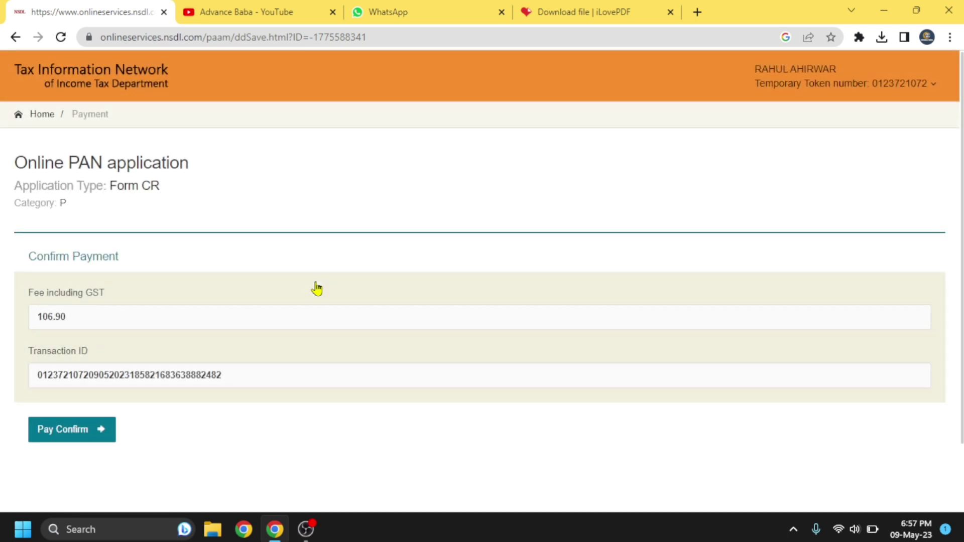
Step: Pay the 106.90 fee via Paytm and review the SUCCESS payment receipt
click(72, 442)
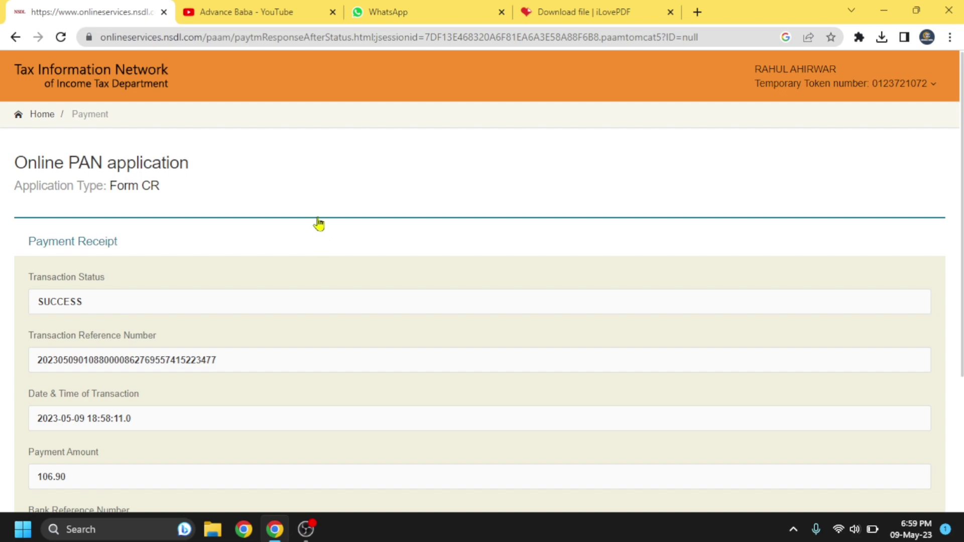
scroll(297, 274, down, 4)
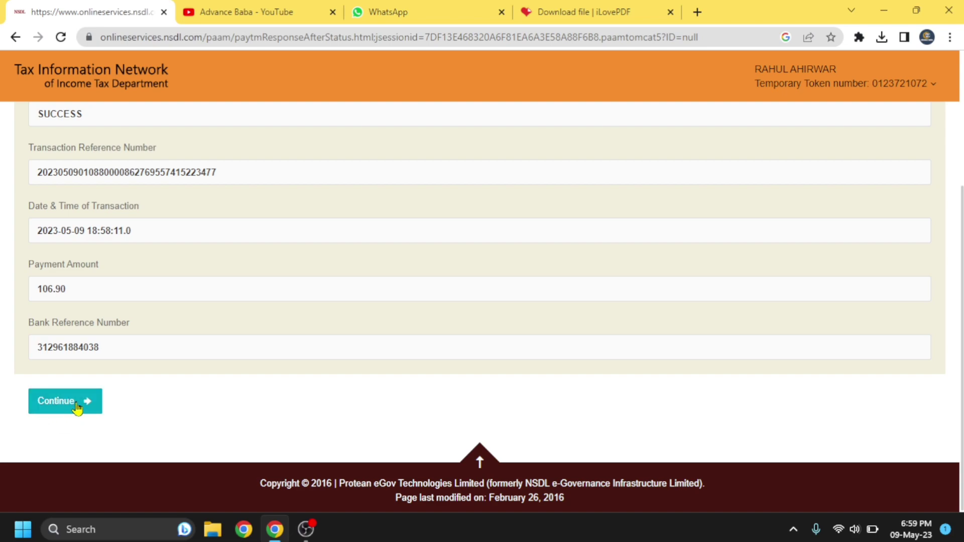
Step: Continue past the payment receipt, give Aadhaar consent, and begin authentication
click(77, 408)
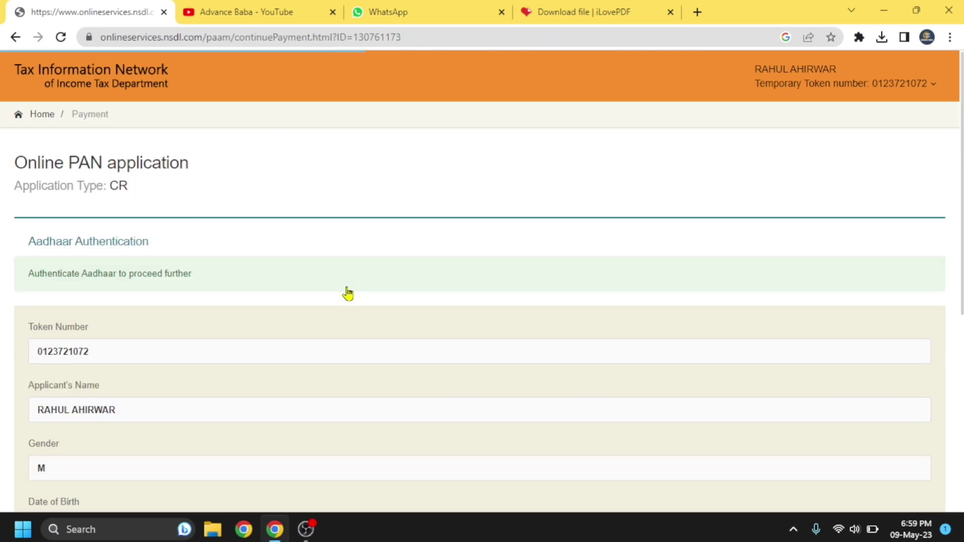
scroll(347, 294, down, 7)
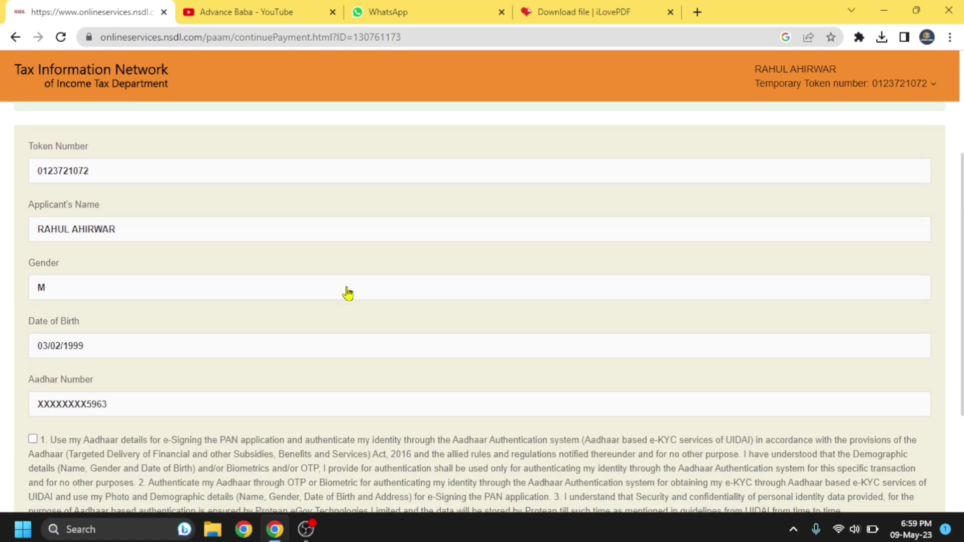
scroll(348, 294, up, 3)
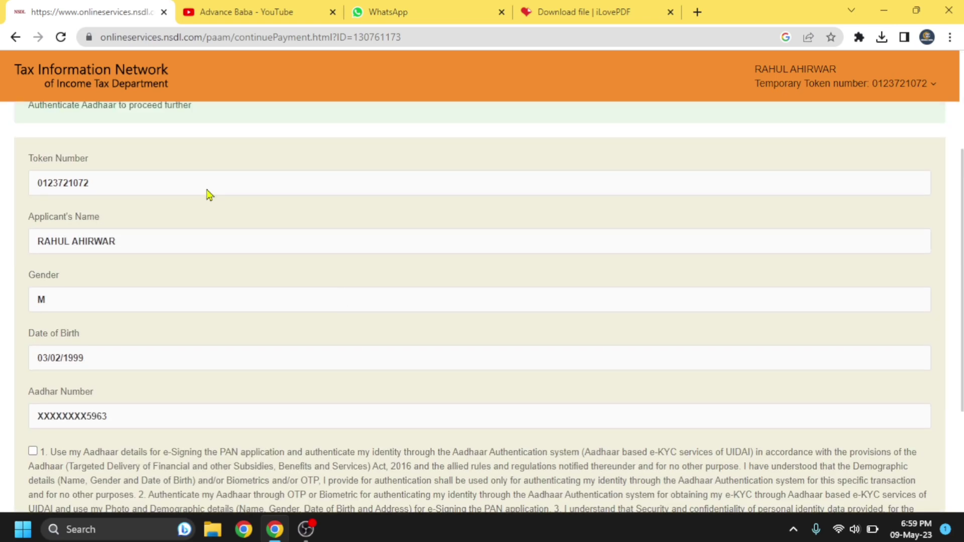
scroll(188, 290, down, 2)
scroll(189, 290, down, 1)
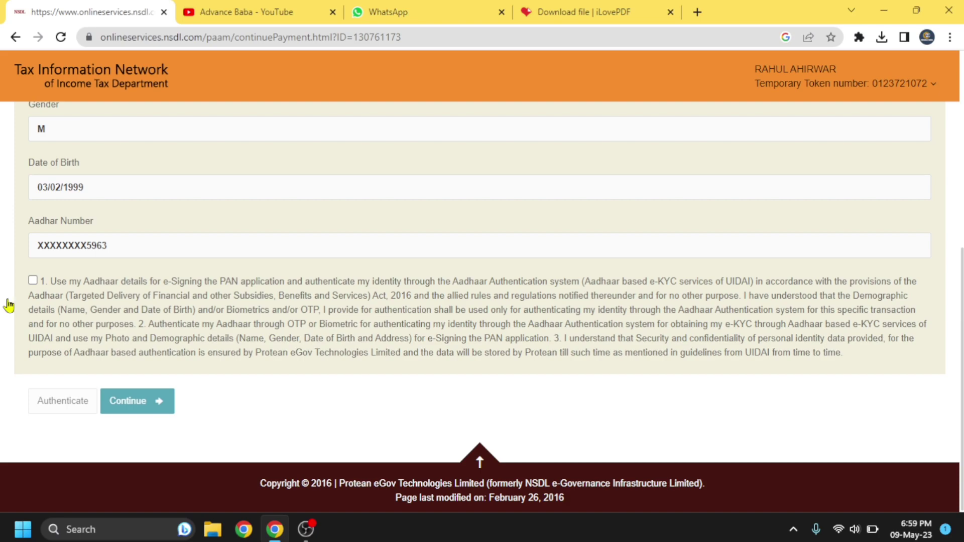
click(33, 281)
click(62, 404)
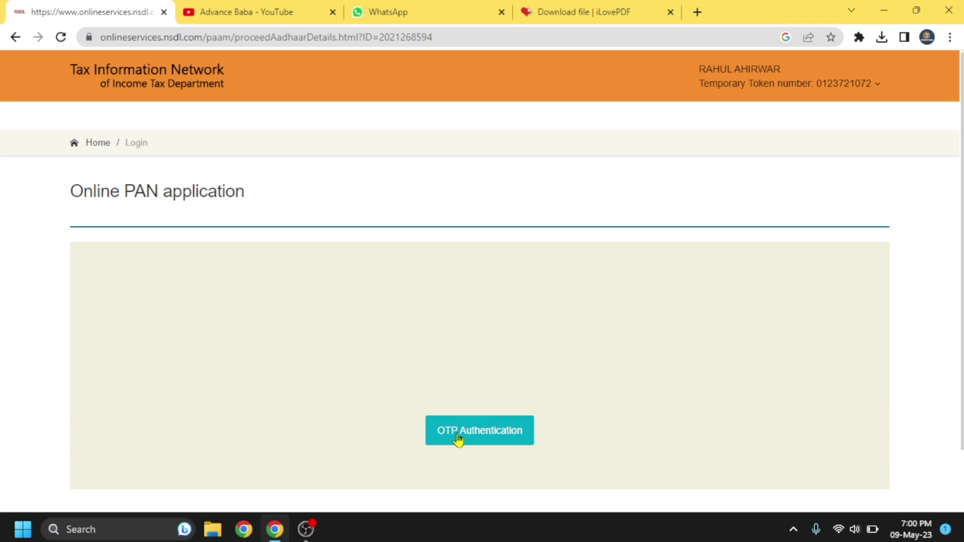
Step: Verify the Aadhaar using OTP Authentication with the received one-time password
click(479, 440)
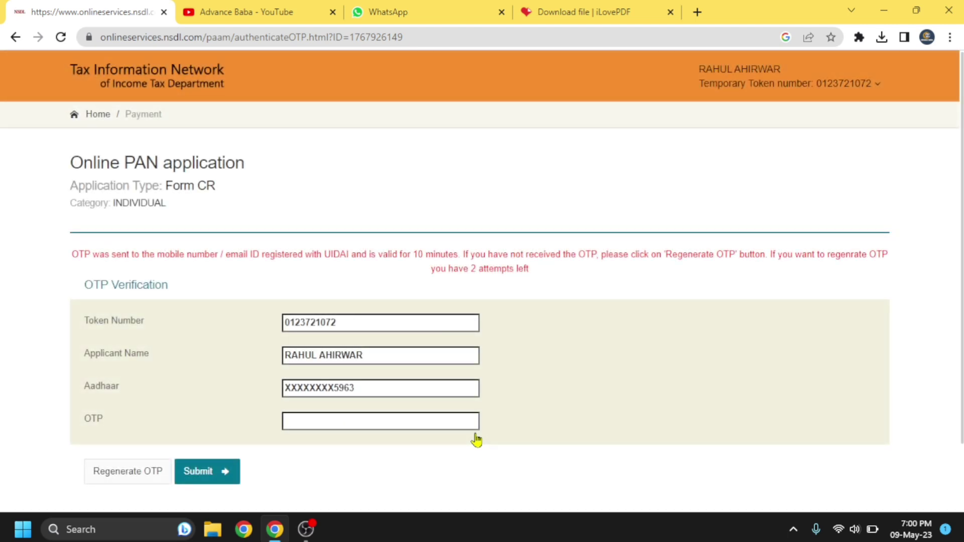
scroll(452, 431, down, 2)
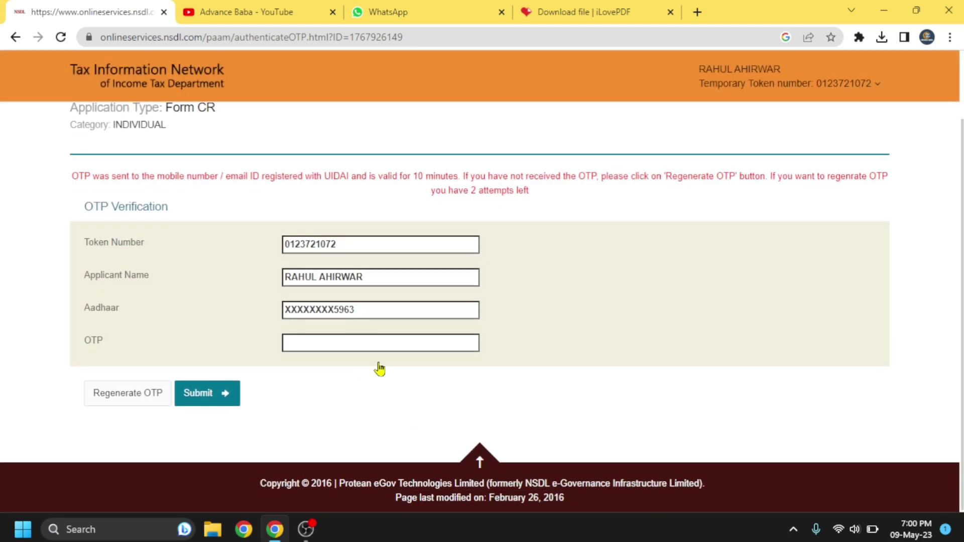
click(326, 343)
key(ctrl+v)
click(213, 401)
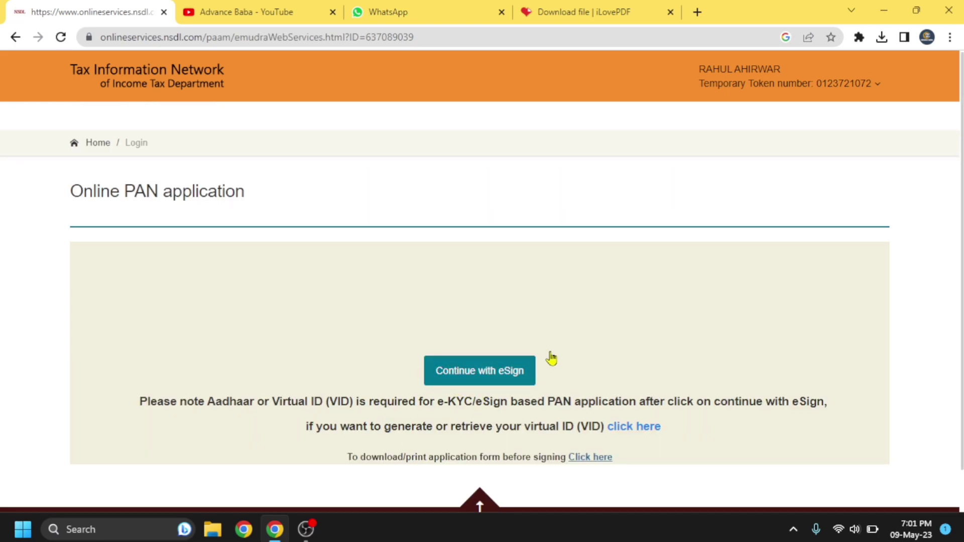
Step: Go to the eSign service, authorize it, enter the Aadhaar number and request an OTP
click(475, 380)
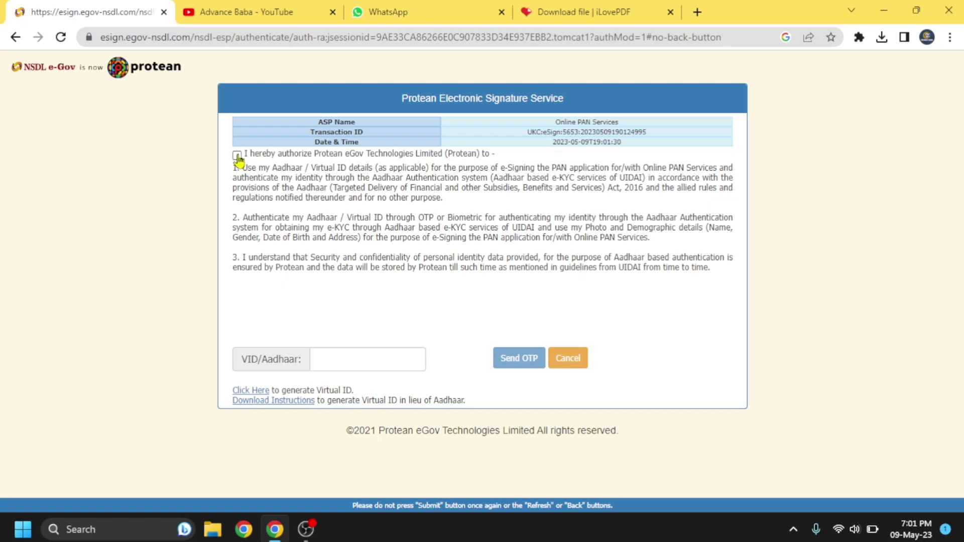
click(346, 362)
key(ctrl+v)
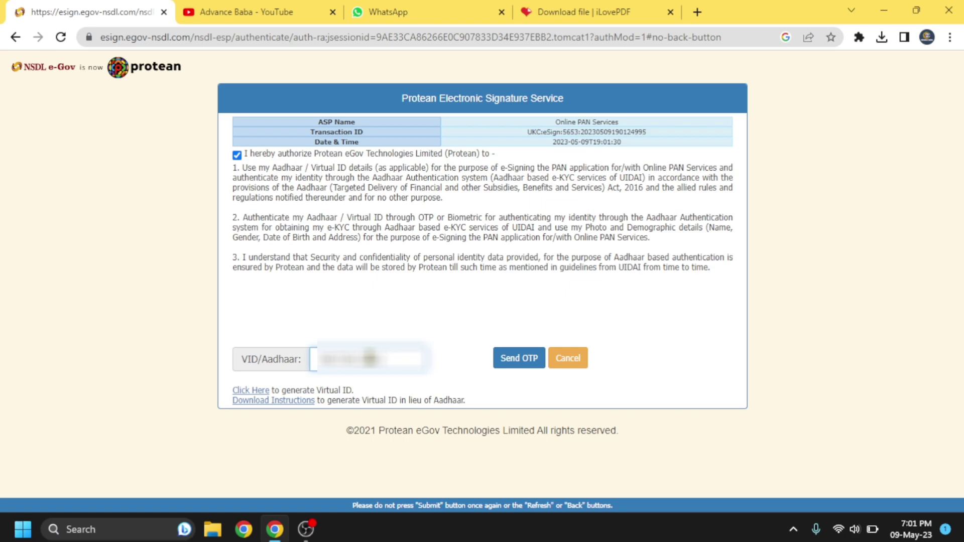
click(511, 369)
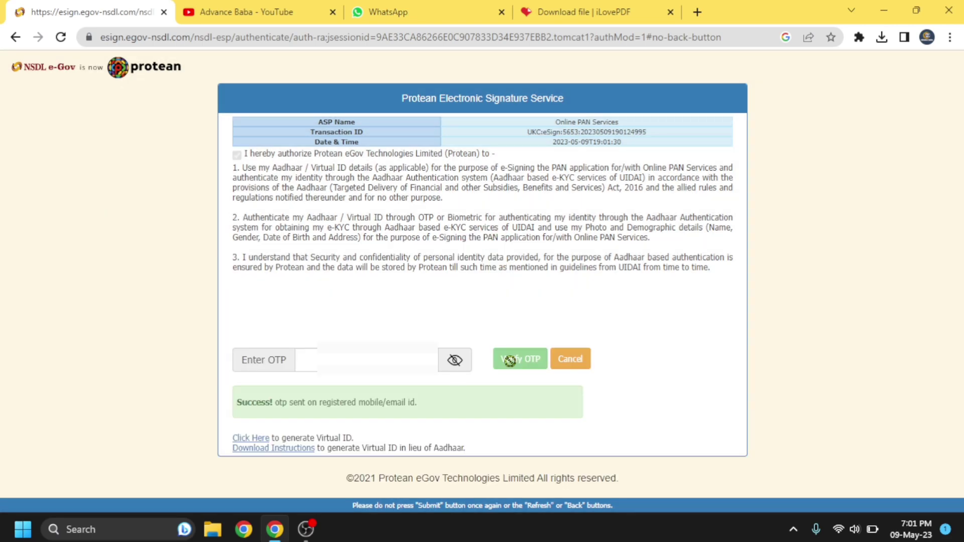
Step: Enter and verify the eSign OTP, declining the browser's offer to save the password
click(344, 364)
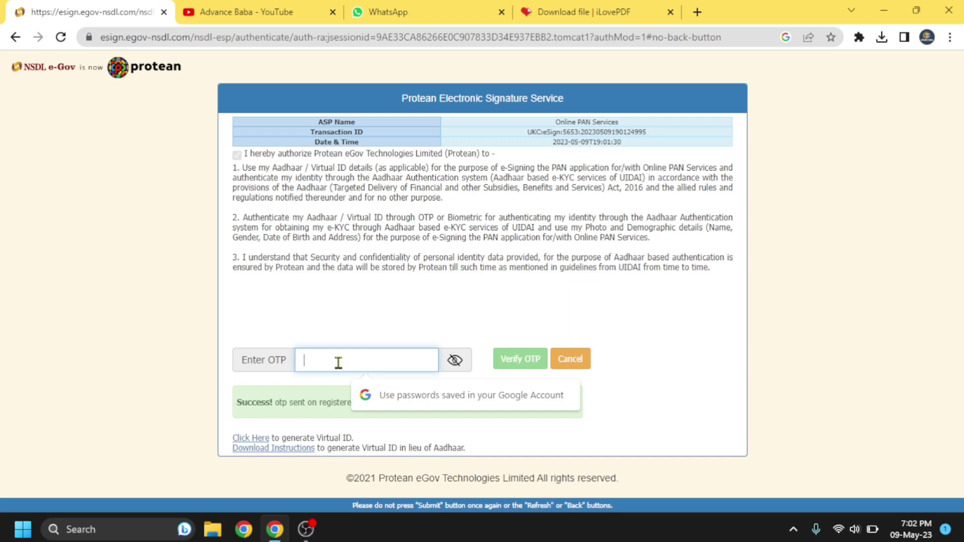
key(ctrl+v)
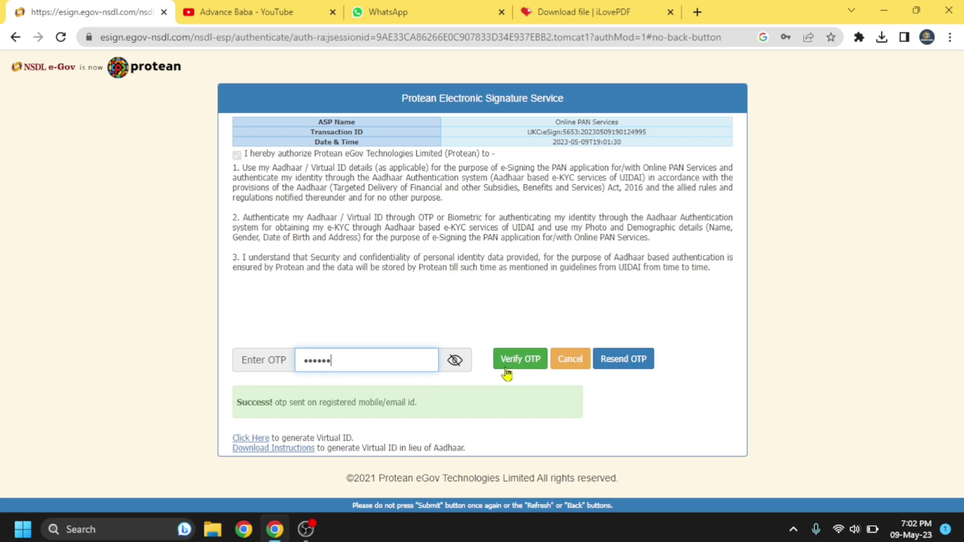
click(529, 365)
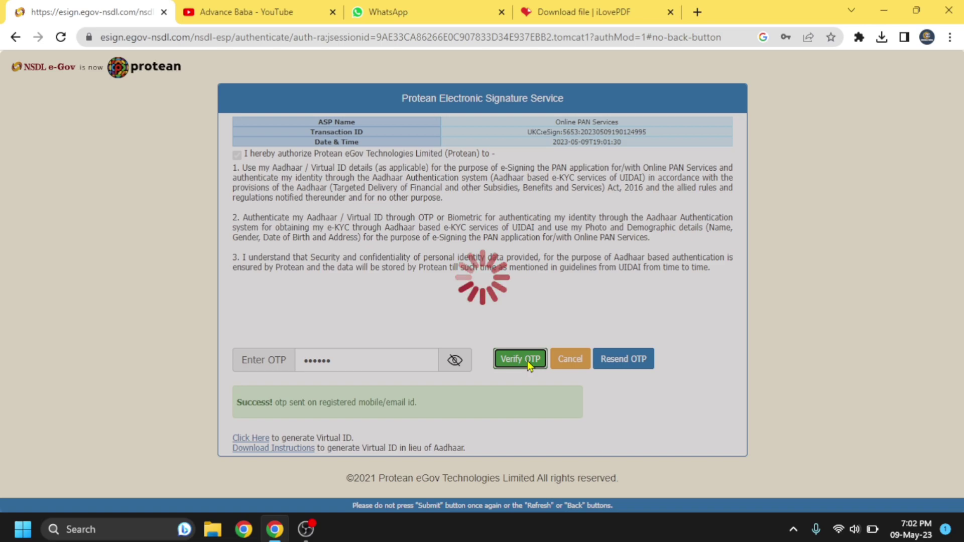
click(832, 59)
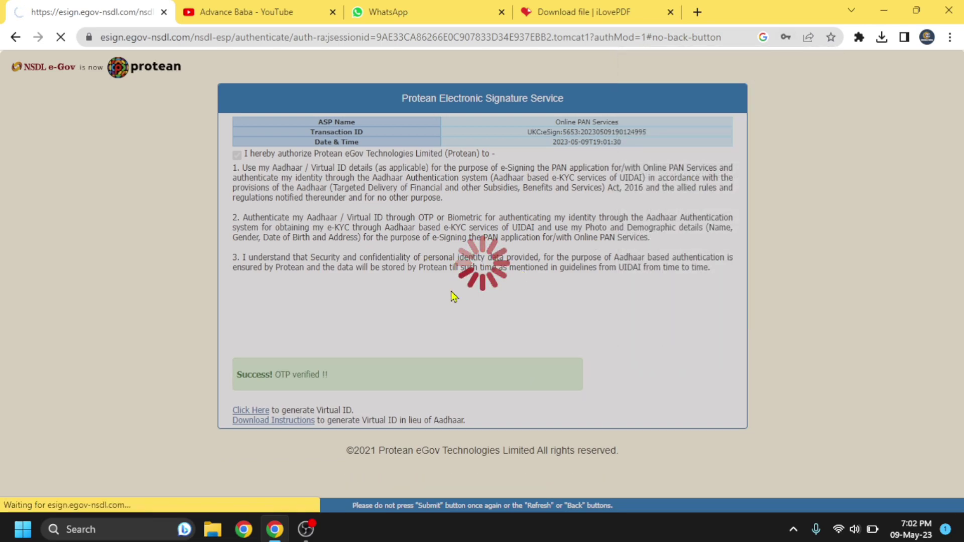